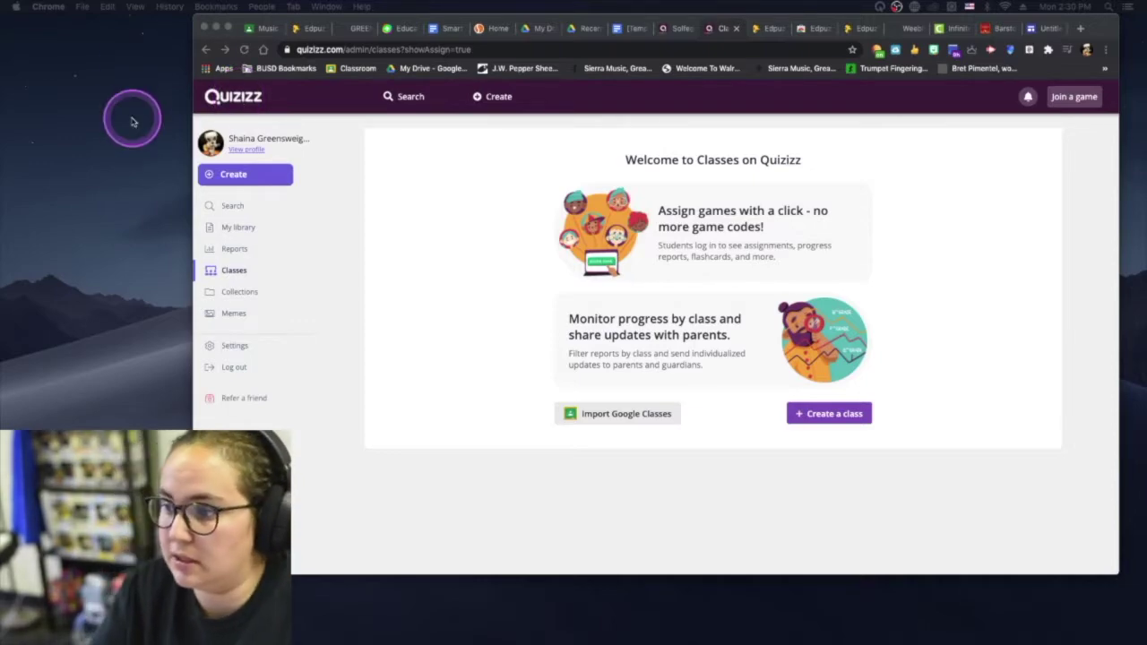
Go from the home page to the classes page and open the import of Google Classes.
left_click(233, 97)
left_click(233, 97)
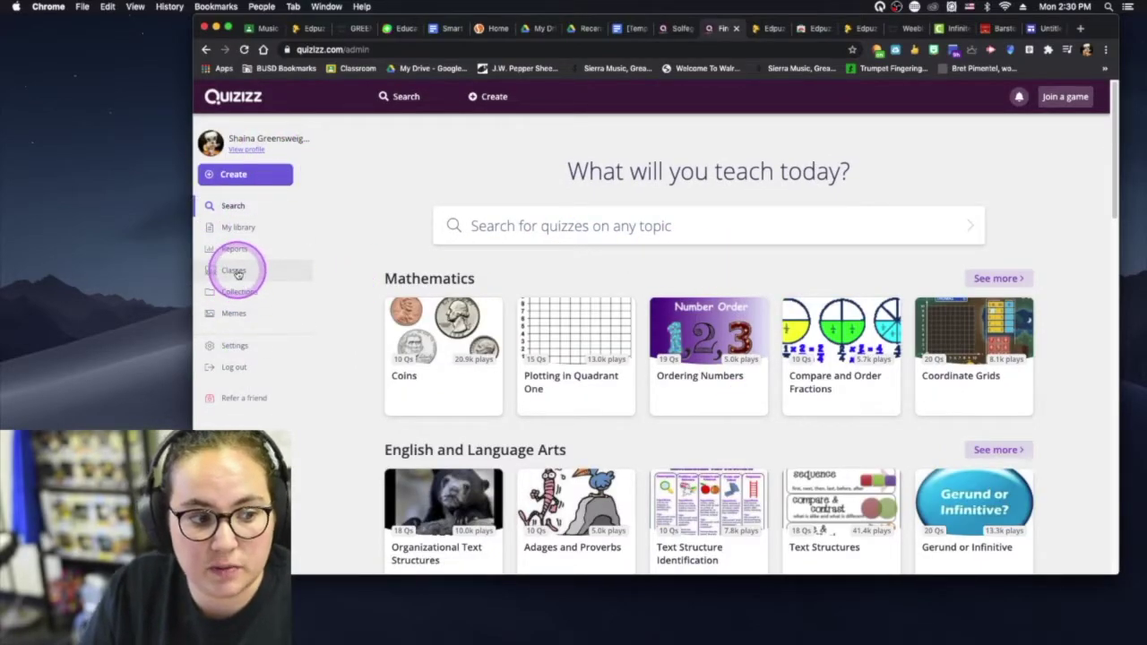
left_click(235, 271)
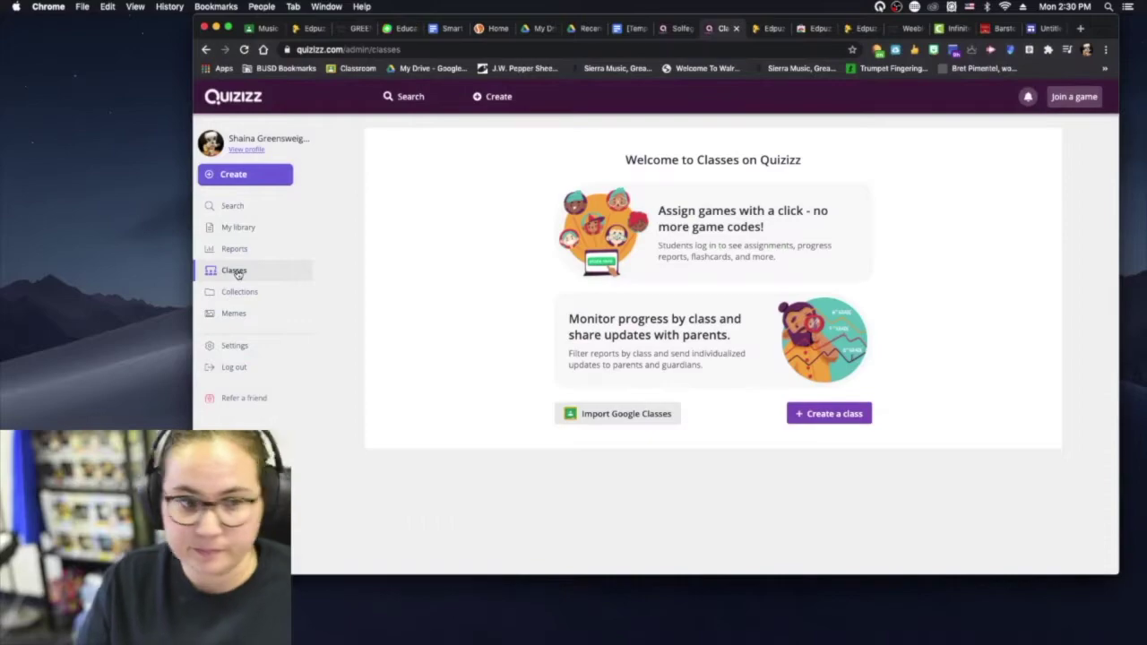
left_click(634, 422)
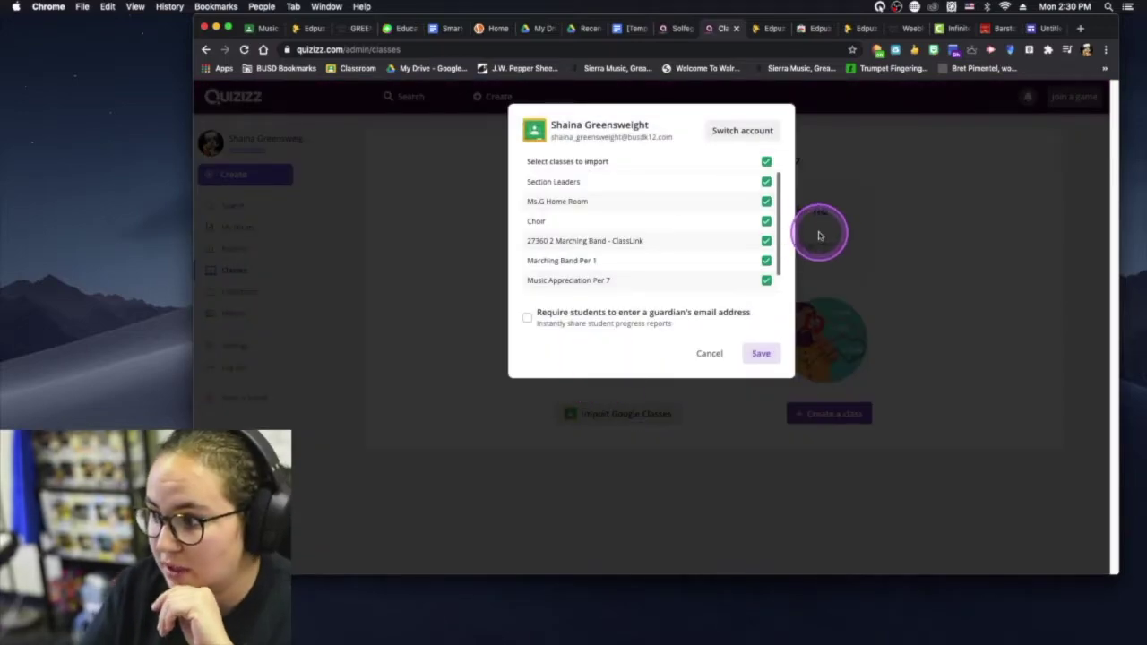
Exclude Section Leaders and 27360 2 Marching Band - ClassLink from the class selection and import the remaining Google classes.
scroll(696, 250, "down", 1)
scroll(699, 251, "up", 1)
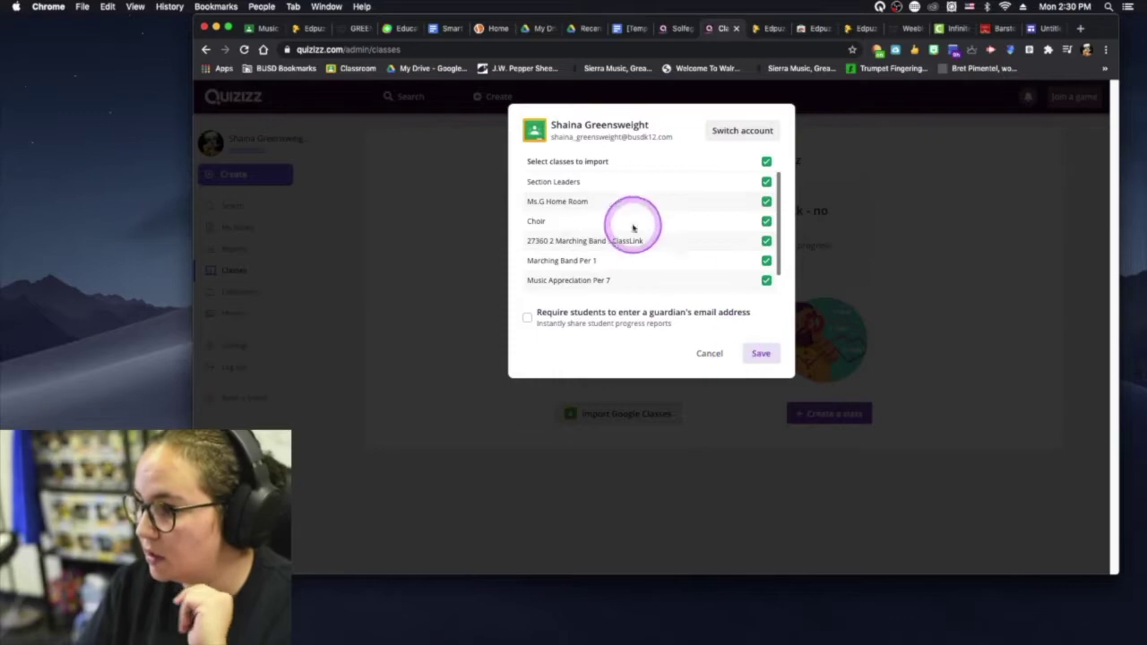
left_click(767, 182)
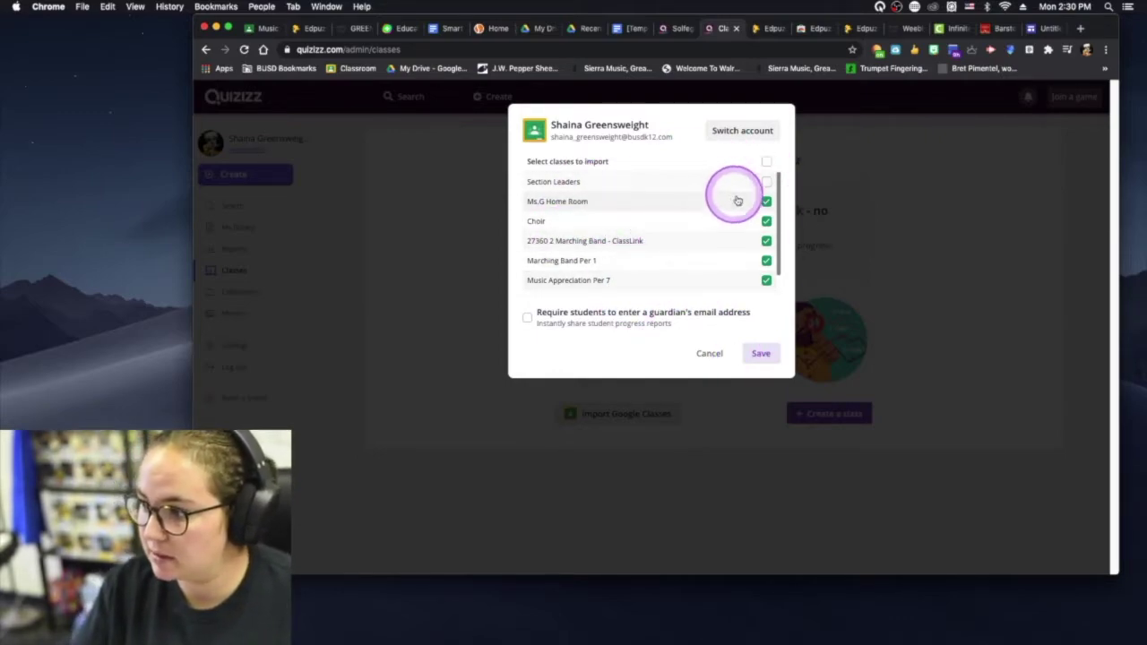
scroll(719, 232, "down", 1)
left_click(767, 231)
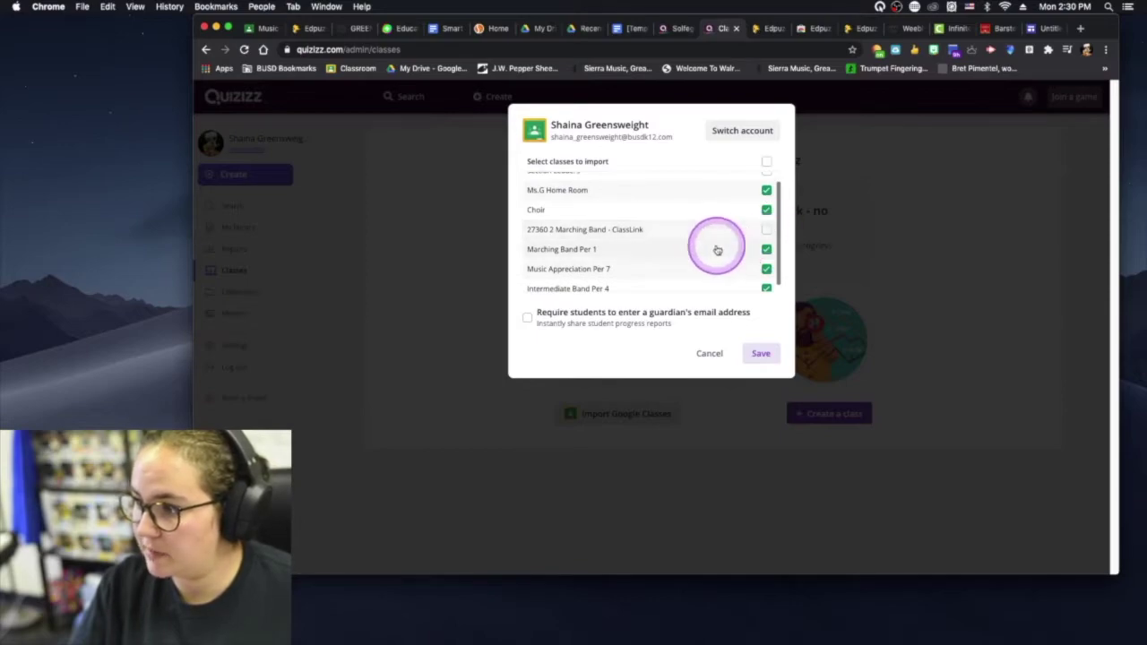
scroll(708, 265, "down", 1)
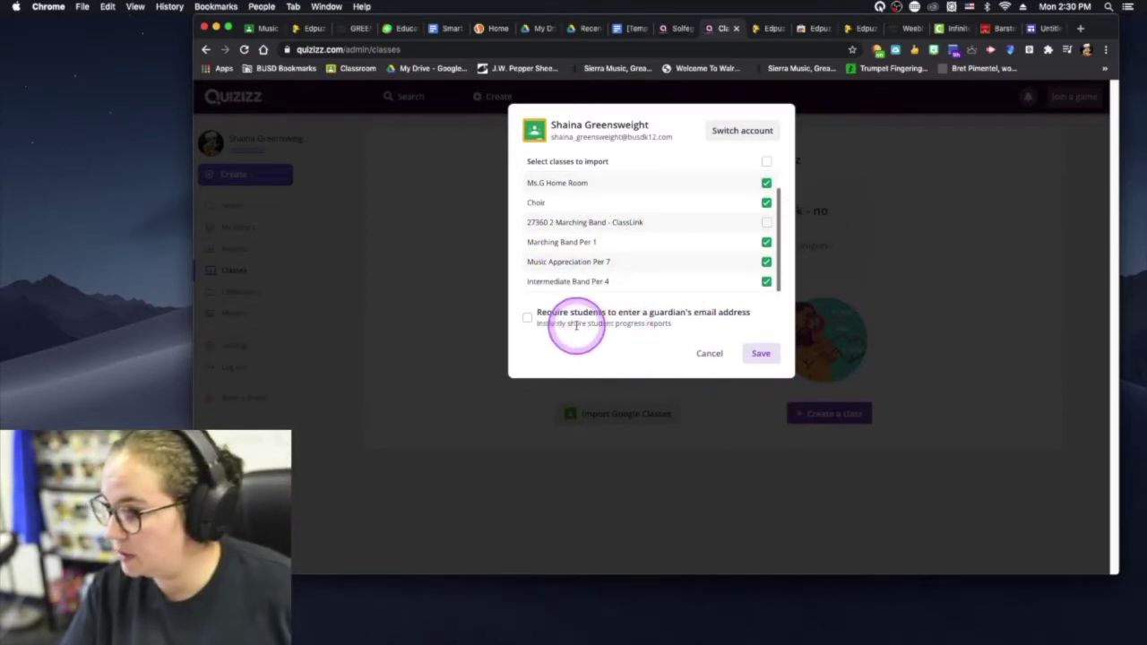
left_click(759, 355)
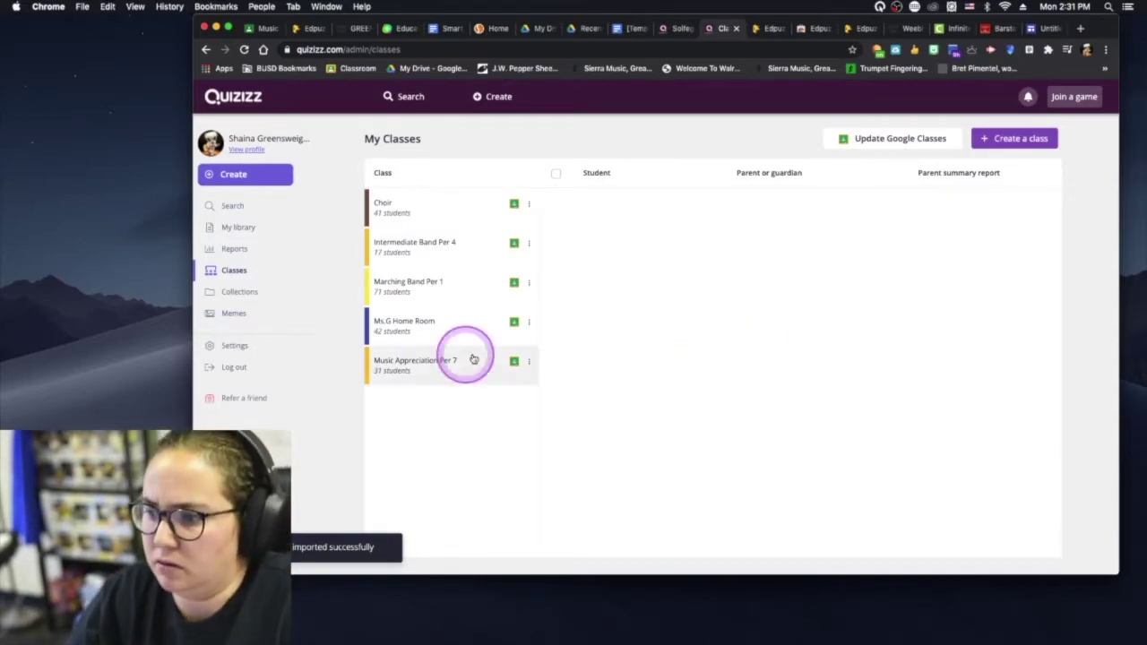
Look at the quiz library, then browse the featured quiz subjects on the home page down to Health and Physical Education.
left_click(238, 229)
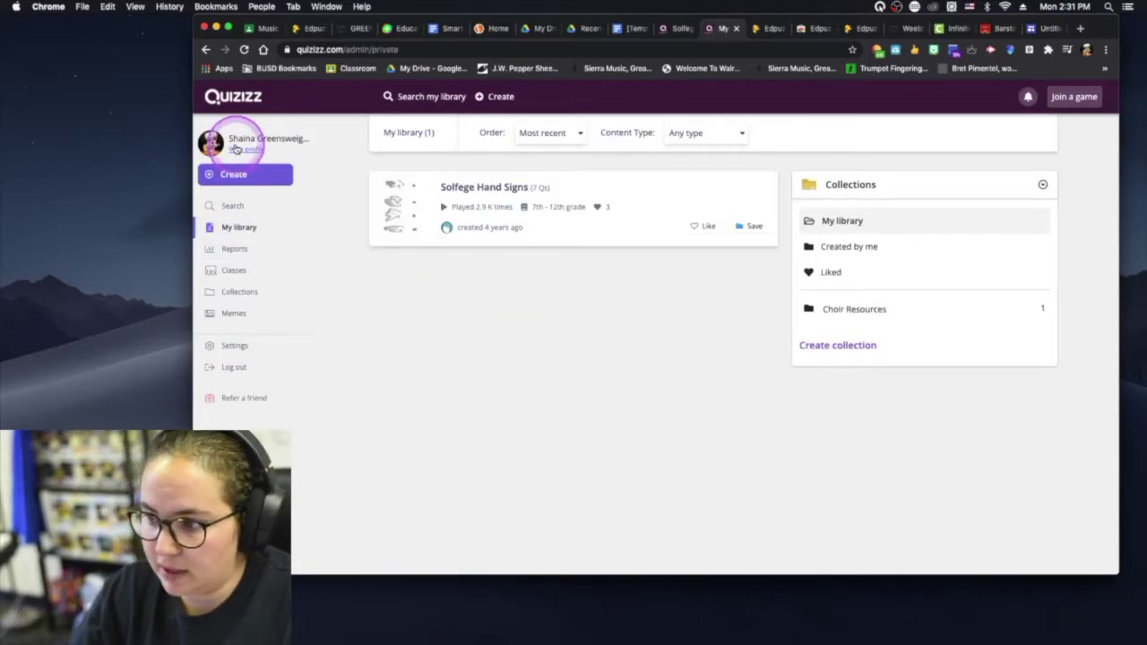
left_click(235, 99)
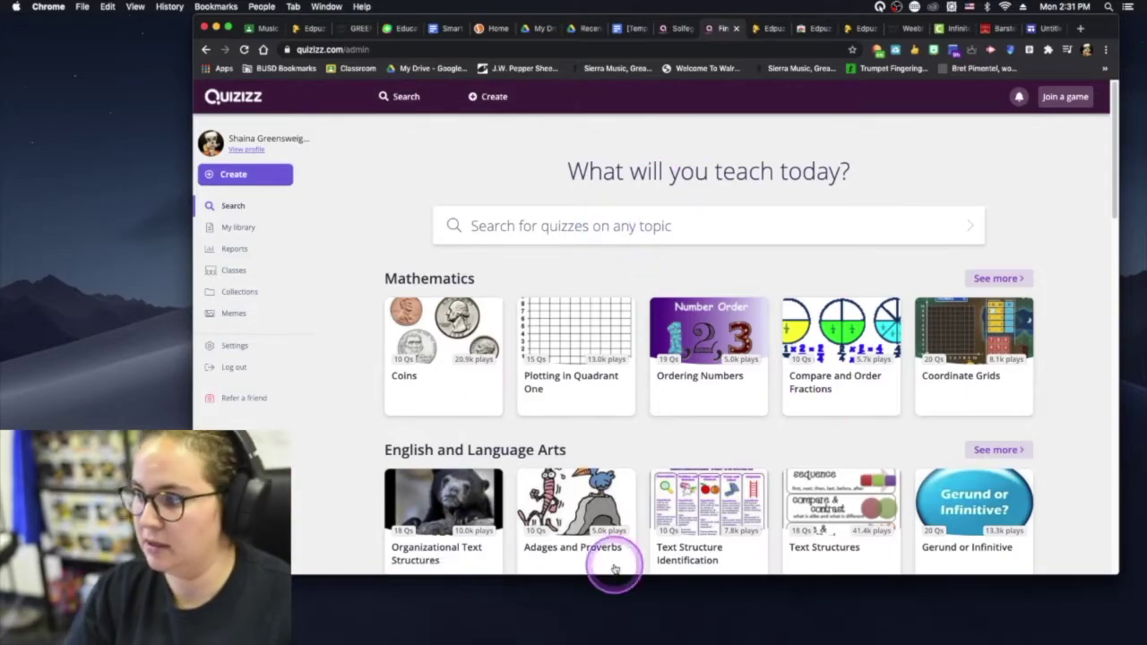
scroll(599, 437, "down", 3)
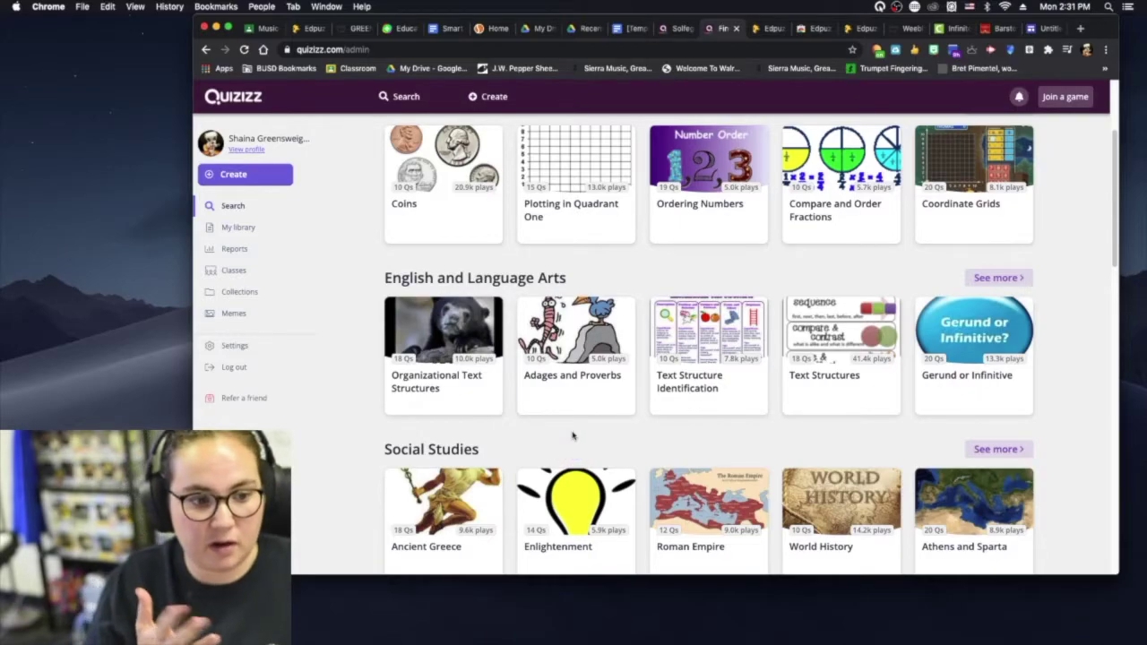
scroll(572, 435, "down", 9)
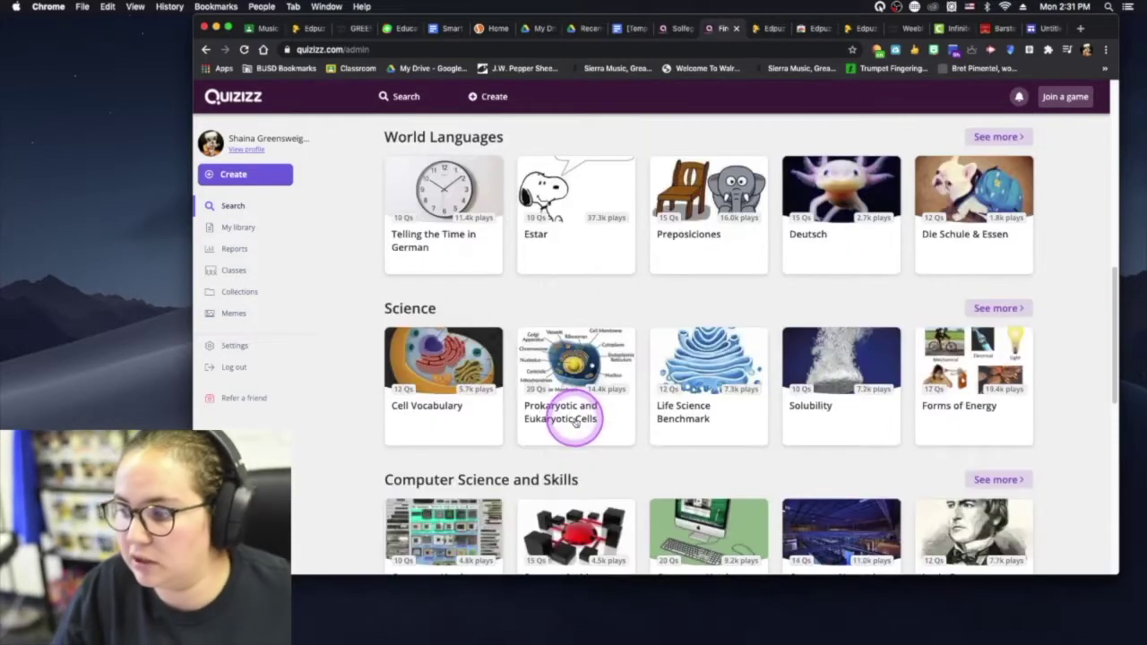
scroll(558, 421, "down", 4)
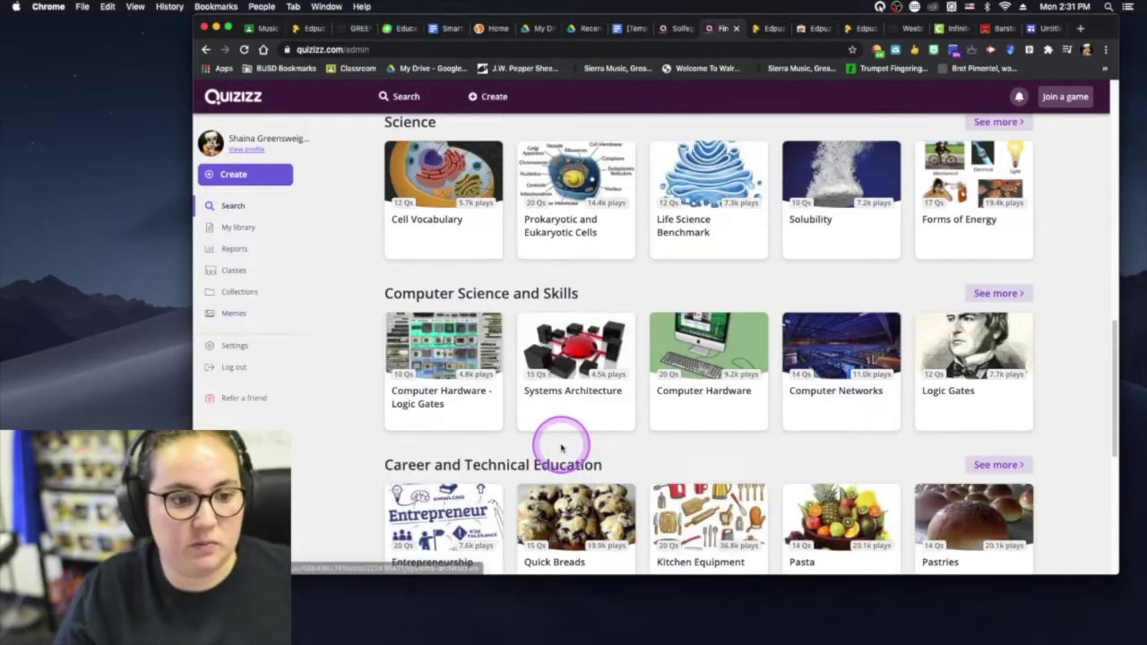
scroll(563, 446, "down", 6)
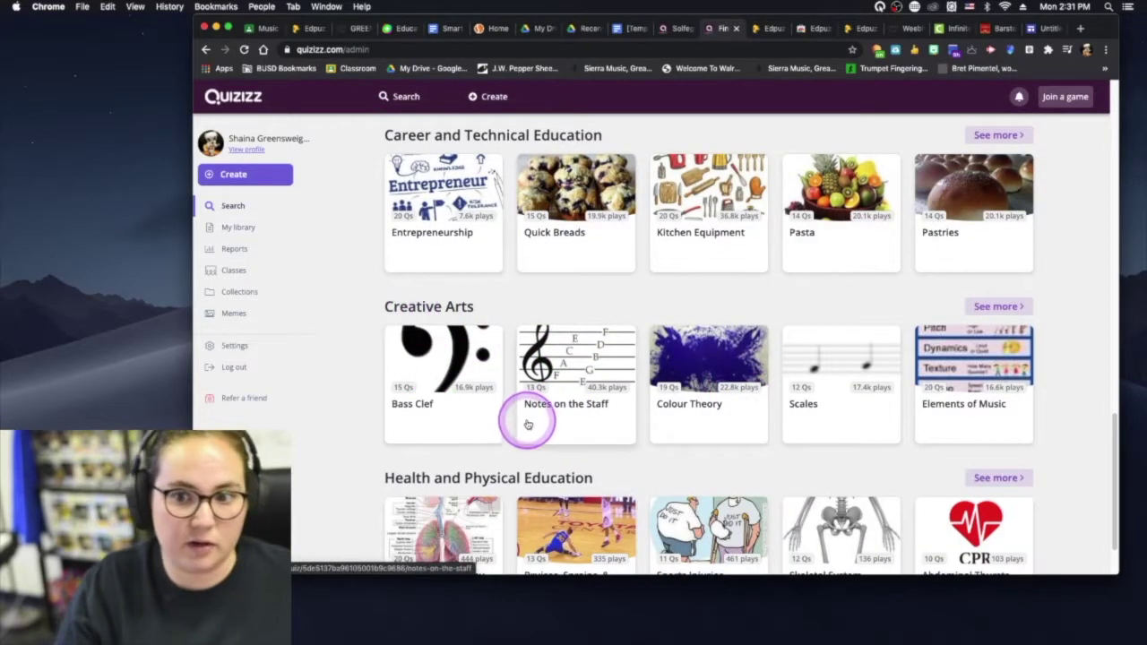
scroll(581, 456, "down", 2)
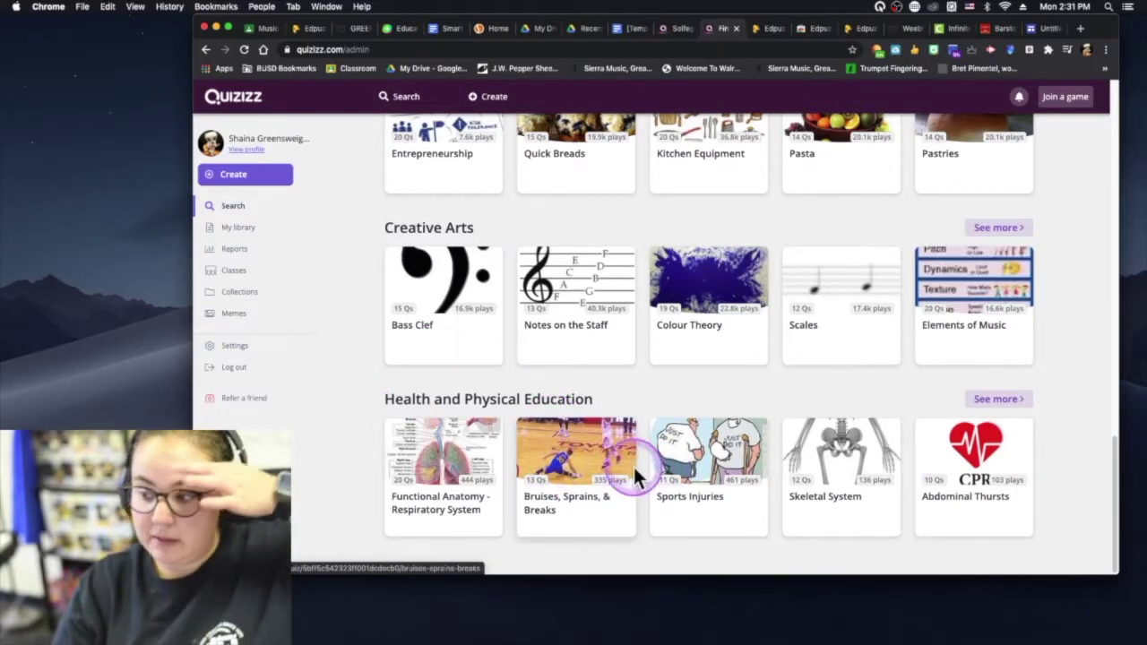
Open the Solfege Hand Signs quiz from the library and review its question preview.
left_click(239, 228)
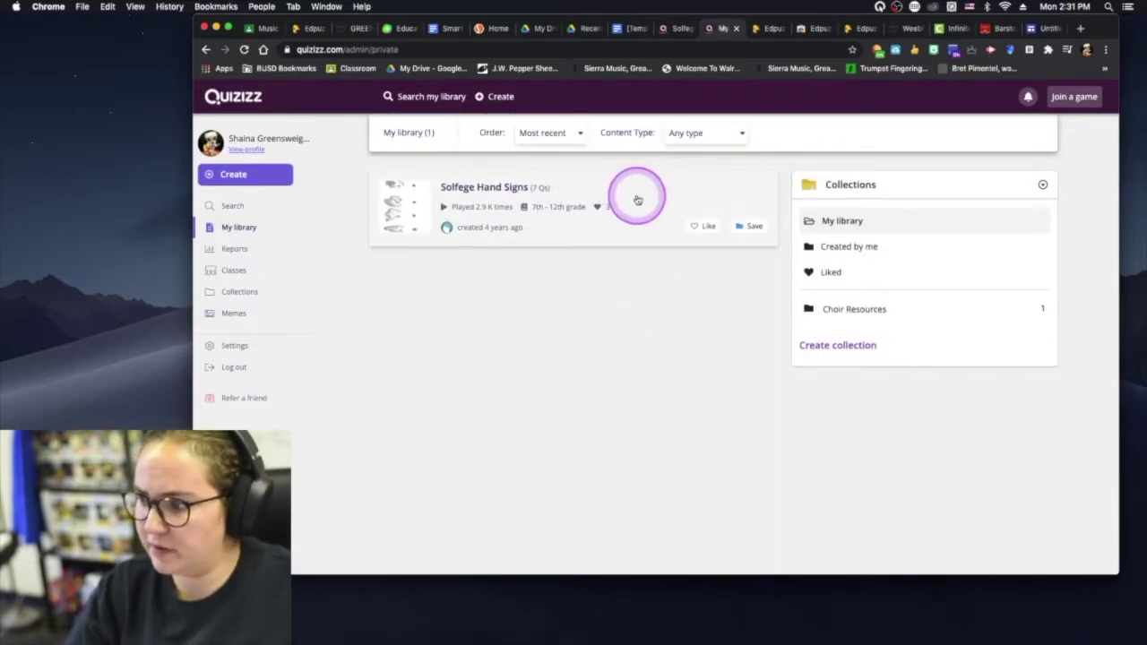
left_click(637, 197)
scroll(637, 371, "down", 15)
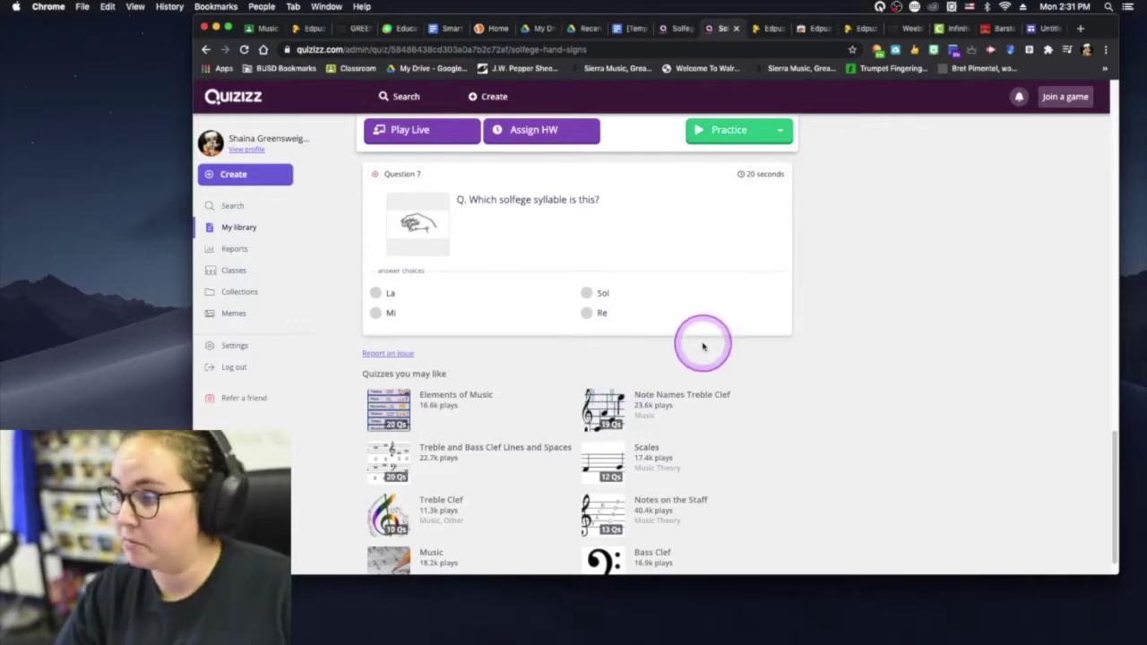
scroll(707, 320, "up", 15)
scroll(538, 197, "up", 3)
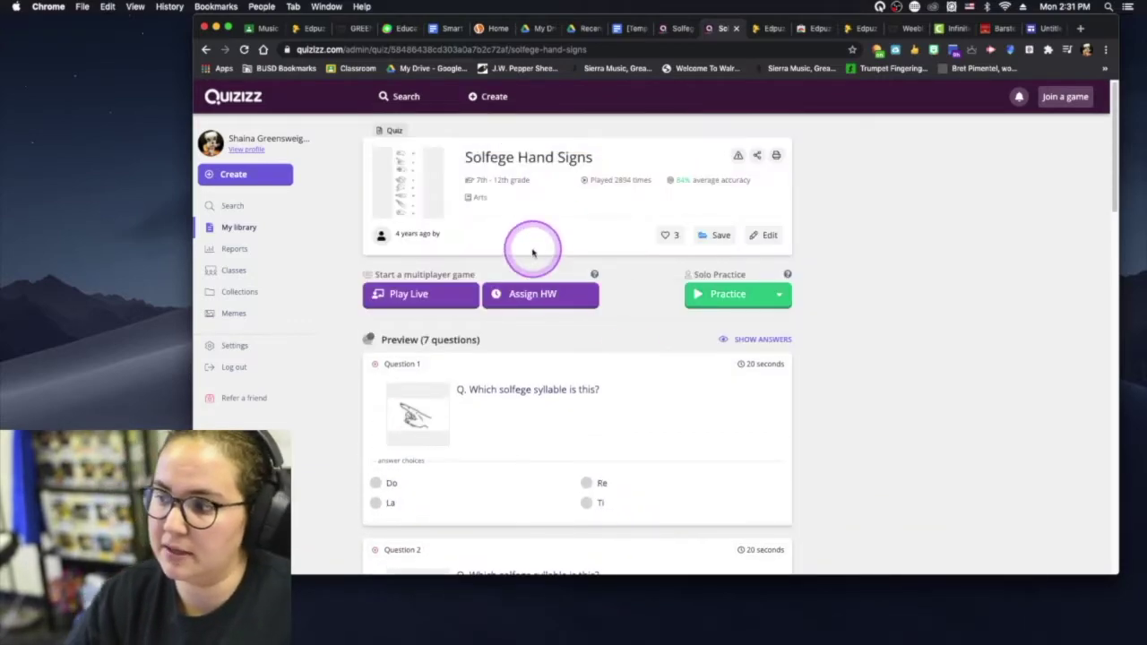
Open the quiz's homework setup, continue without assigning a class, and return to the setup page.
left_click(544, 296)
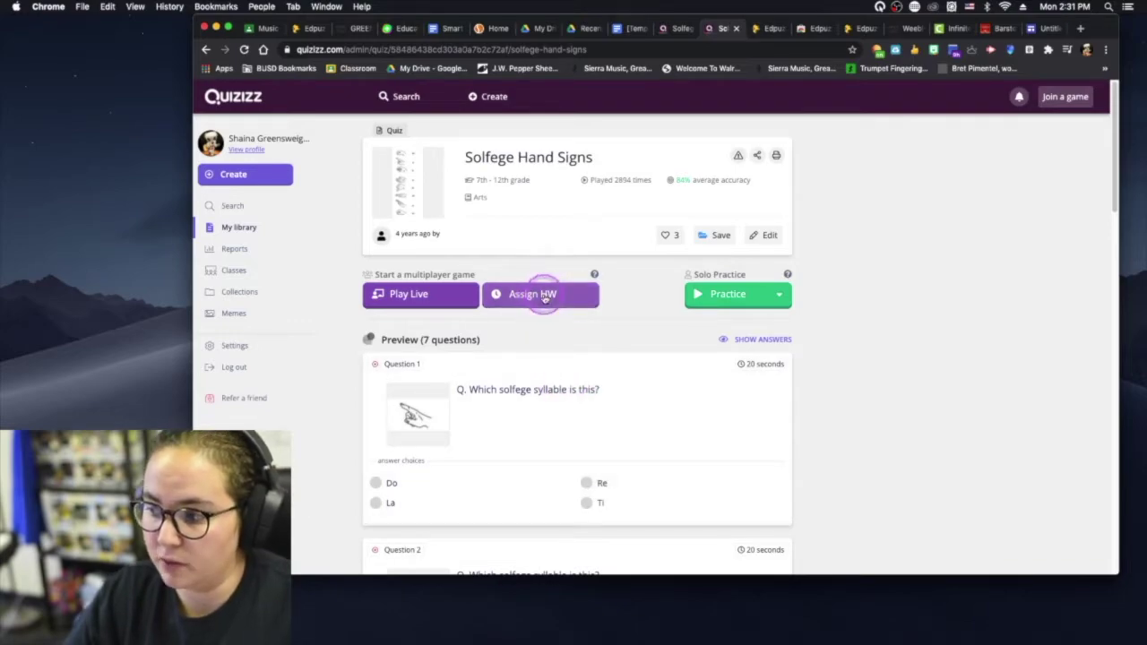
scroll(547, 294, "down", 1)
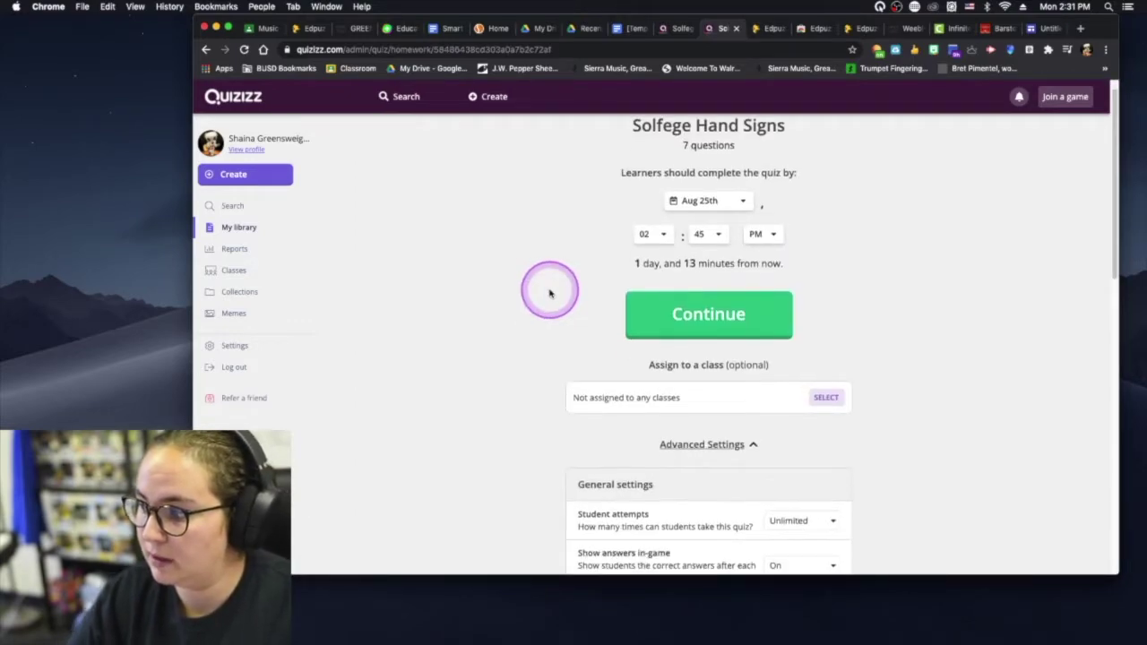
scroll(510, 274, "down", 1)
scroll(512, 275, "up", 2)
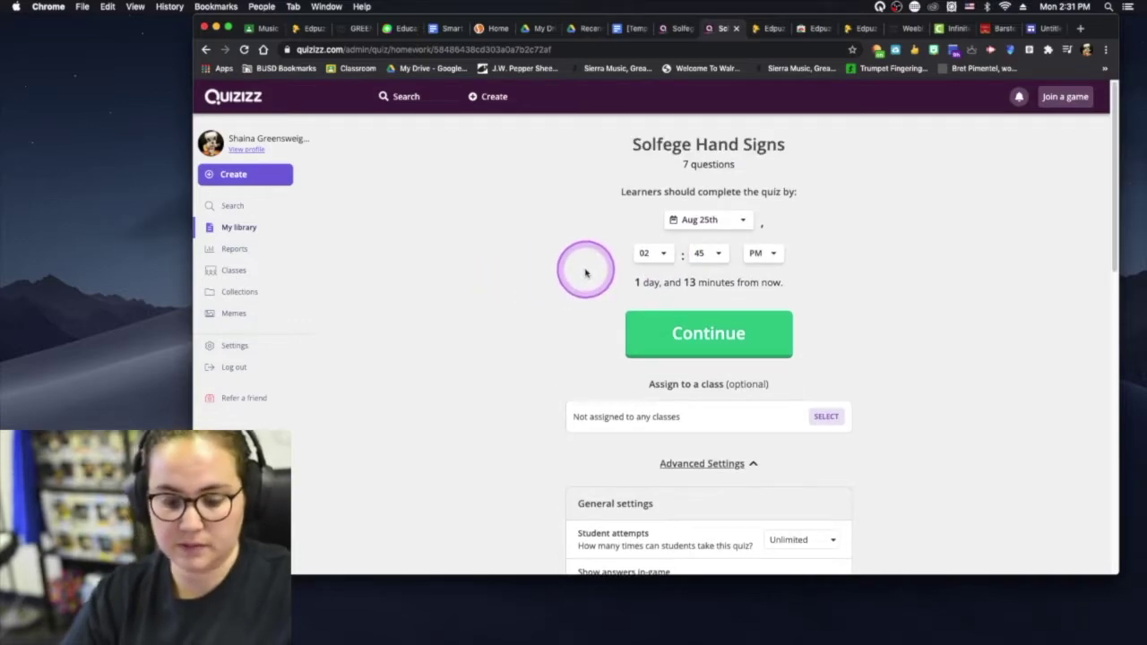
scroll(522, 295, "down", 2)
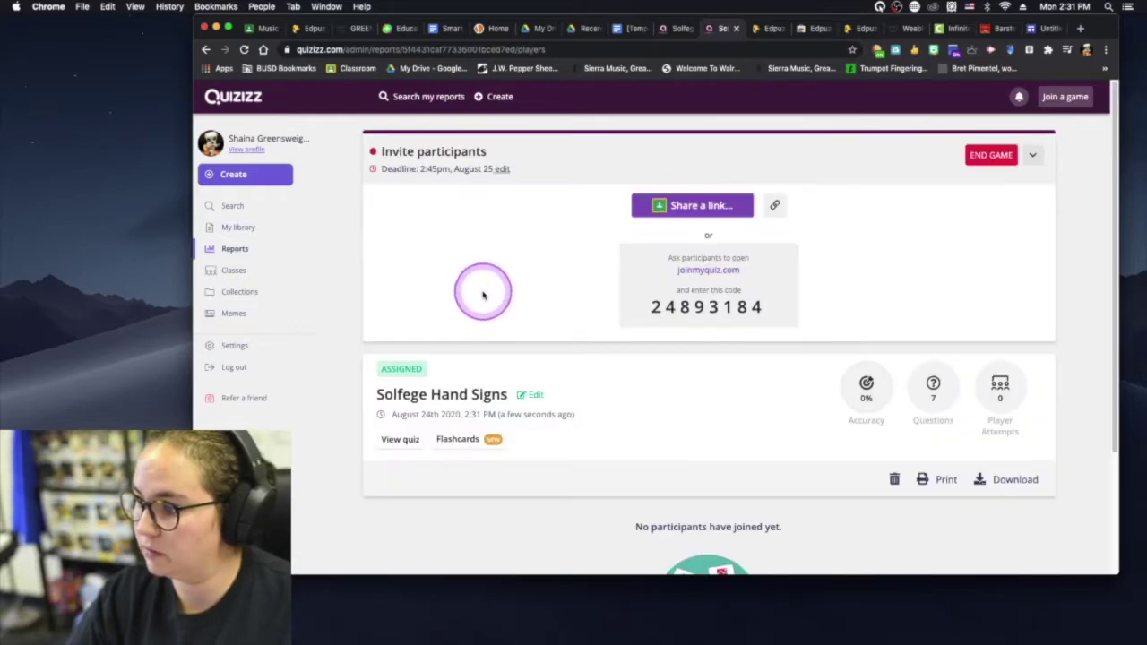
left_click(205, 50)
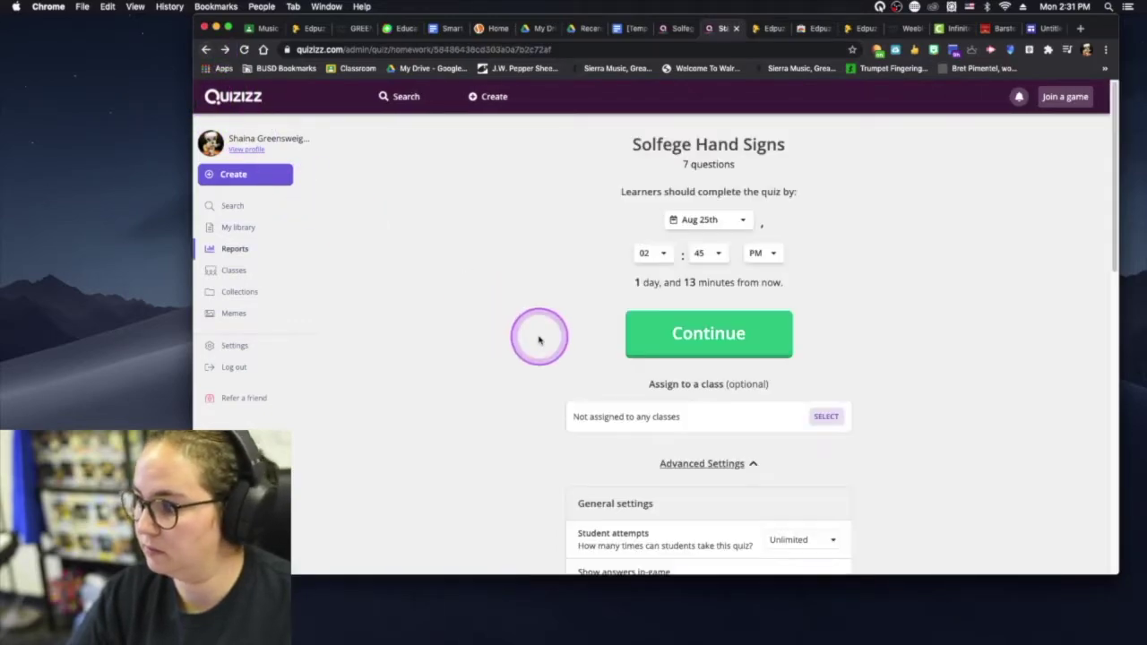
Add the Choir class to the homework with the assignment title "Solfege Hands quick Quiz", starting now without a description.
scroll(551, 341, "down", 1)
left_click(826, 395)
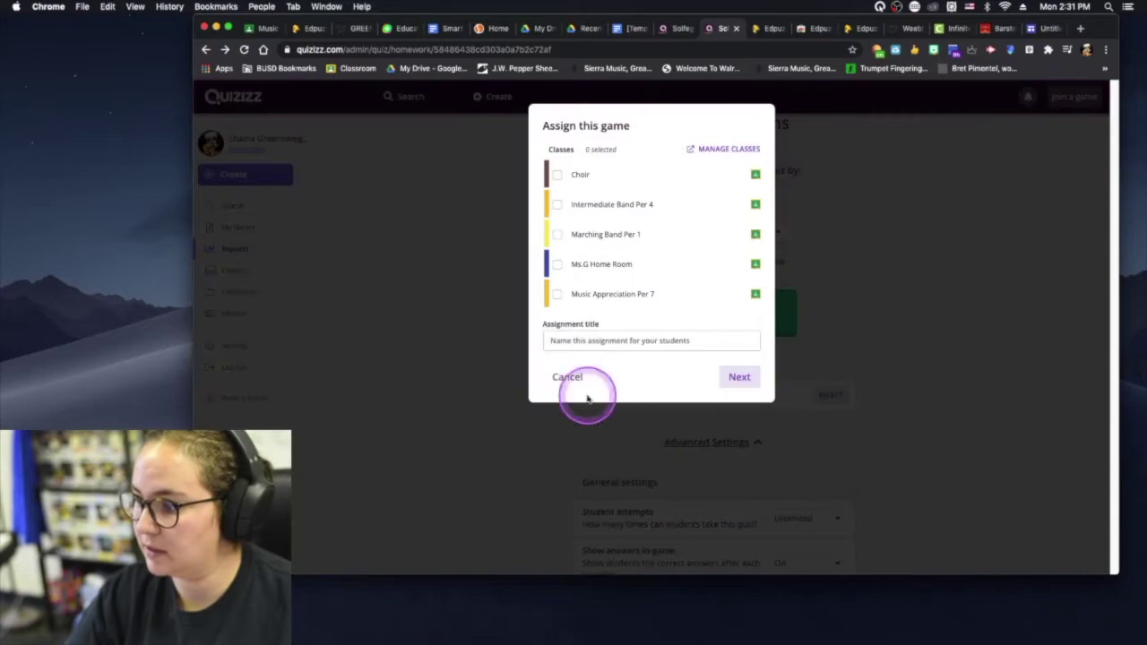
left_click(557, 175)
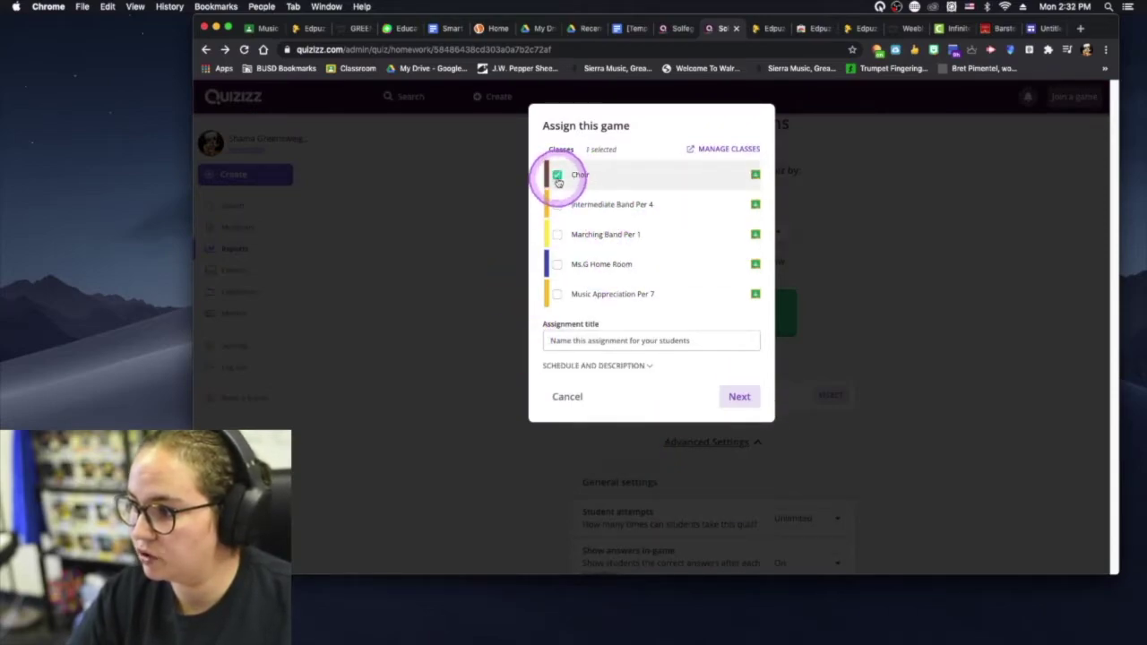
left_click(602, 344)
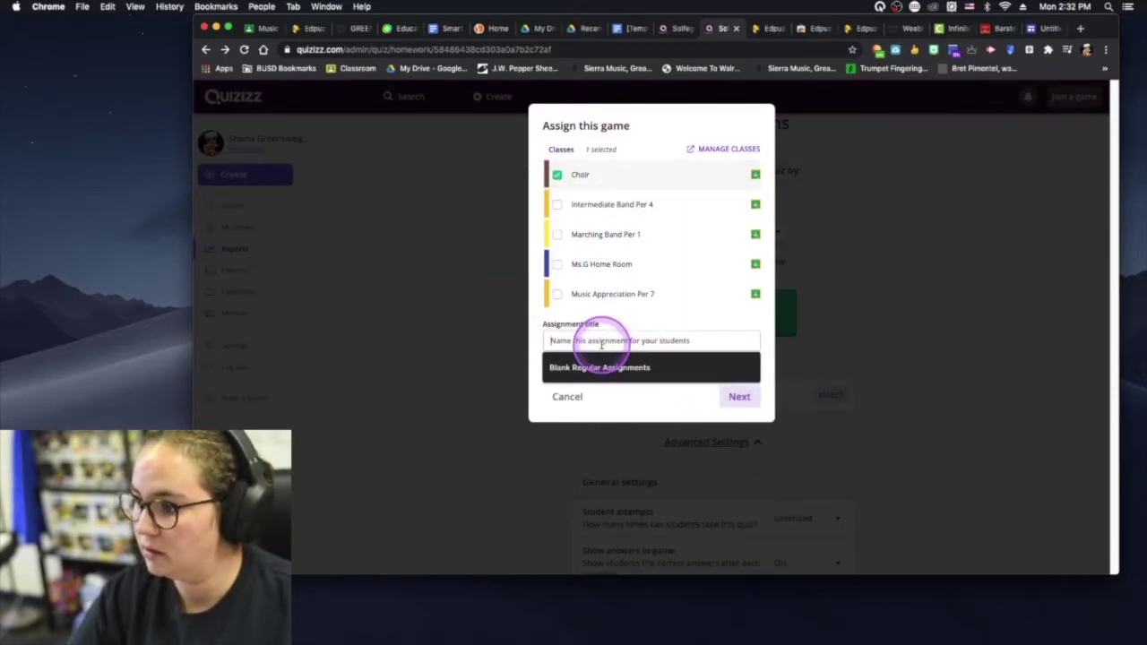
type("S")
left_click(990, 465)
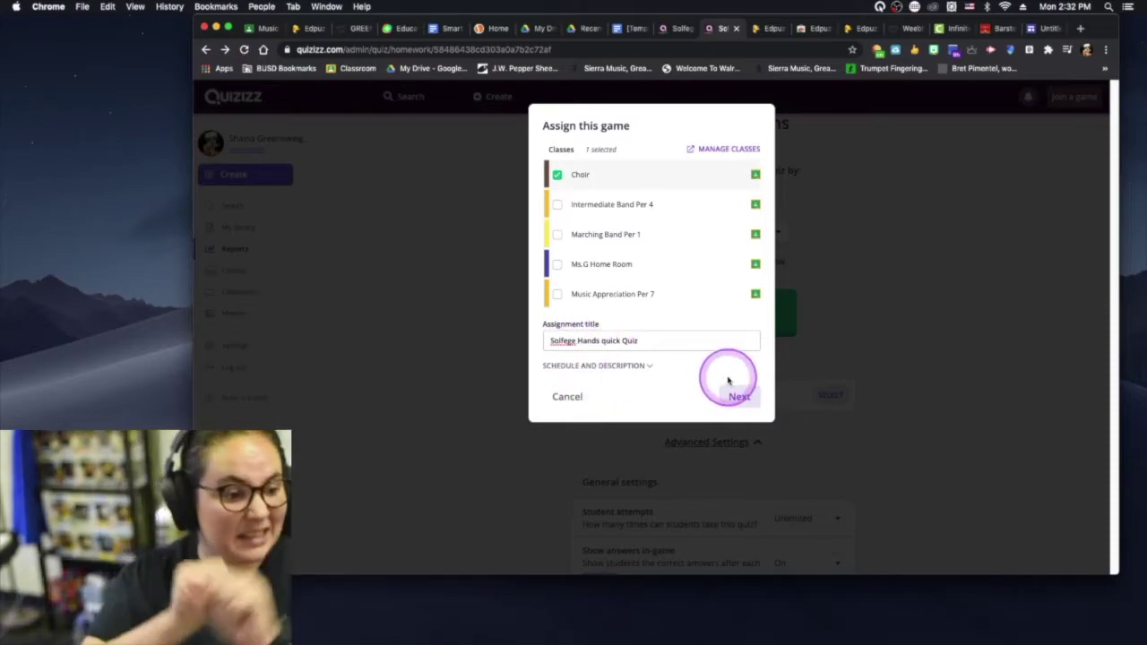
left_click(647, 367)
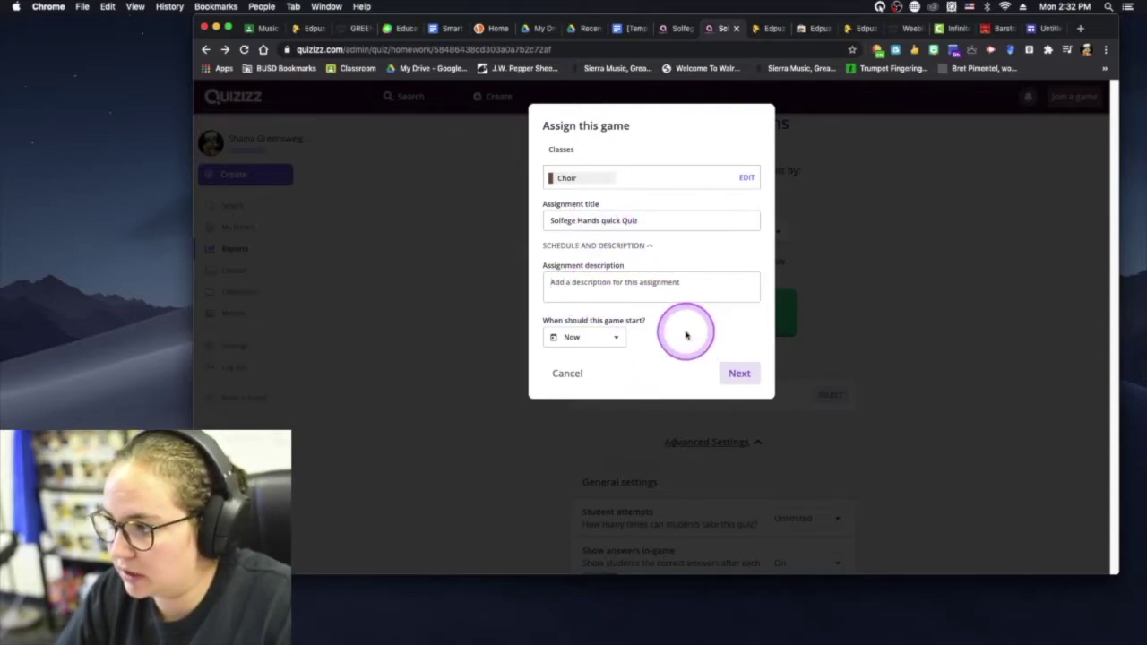
left_click(740, 375)
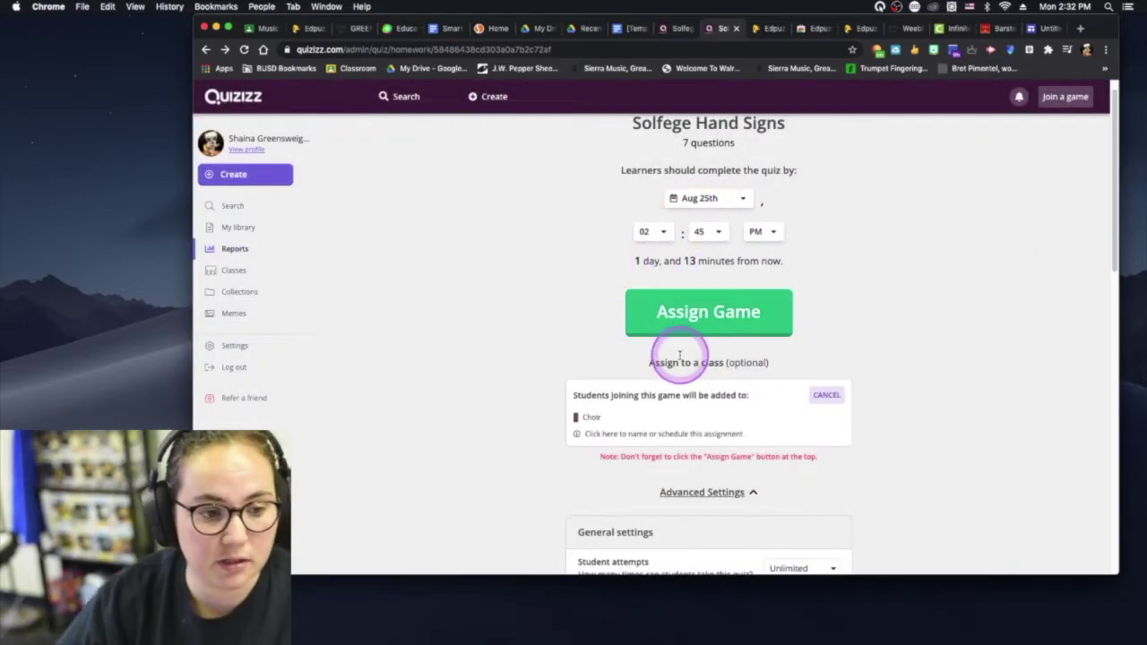
Check the student attempts options and set showing answers in-game to Validate only.
scroll(687, 328, "down", 3)
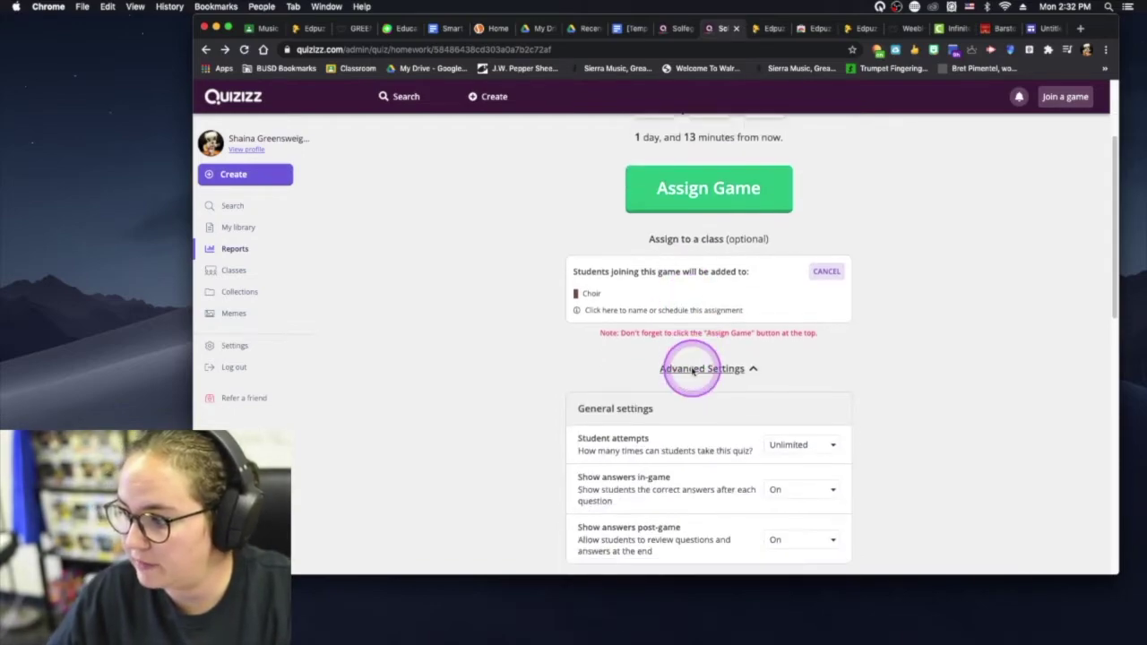
scroll(650, 363, "down", 4)
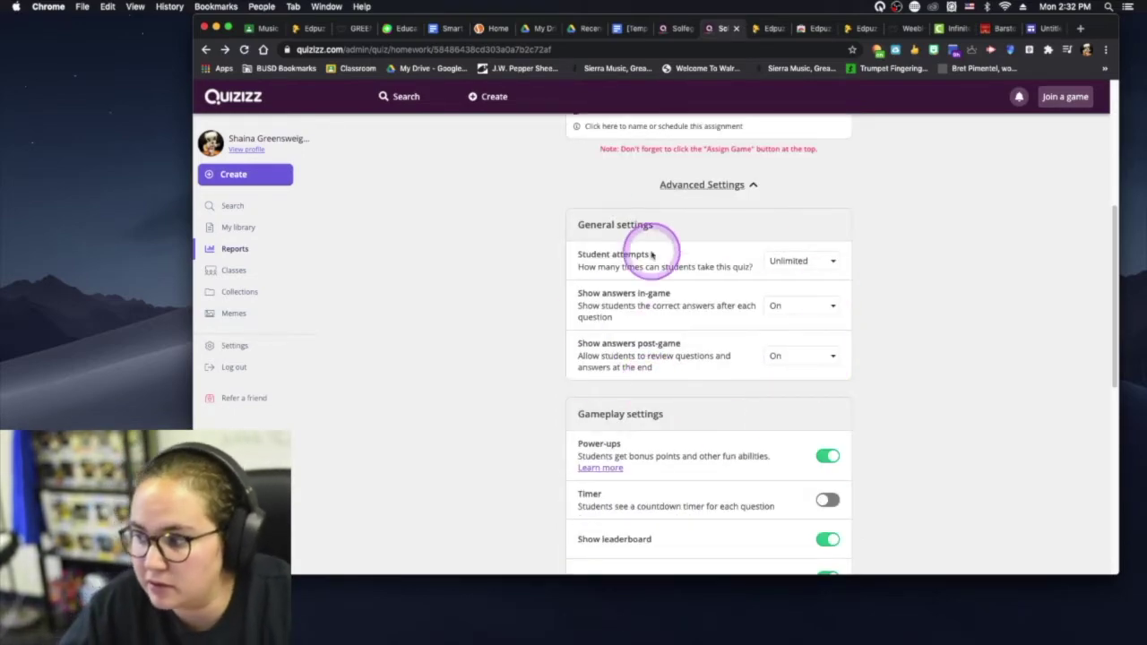
left_click(799, 263)
left_click(798, 263)
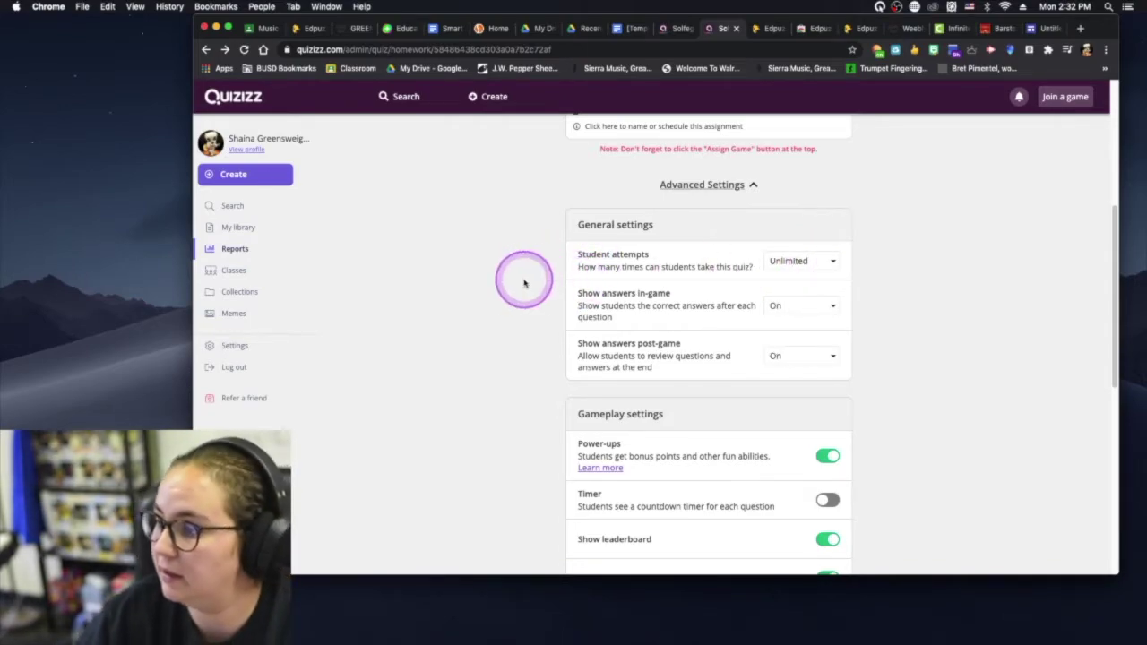
left_click(783, 306)
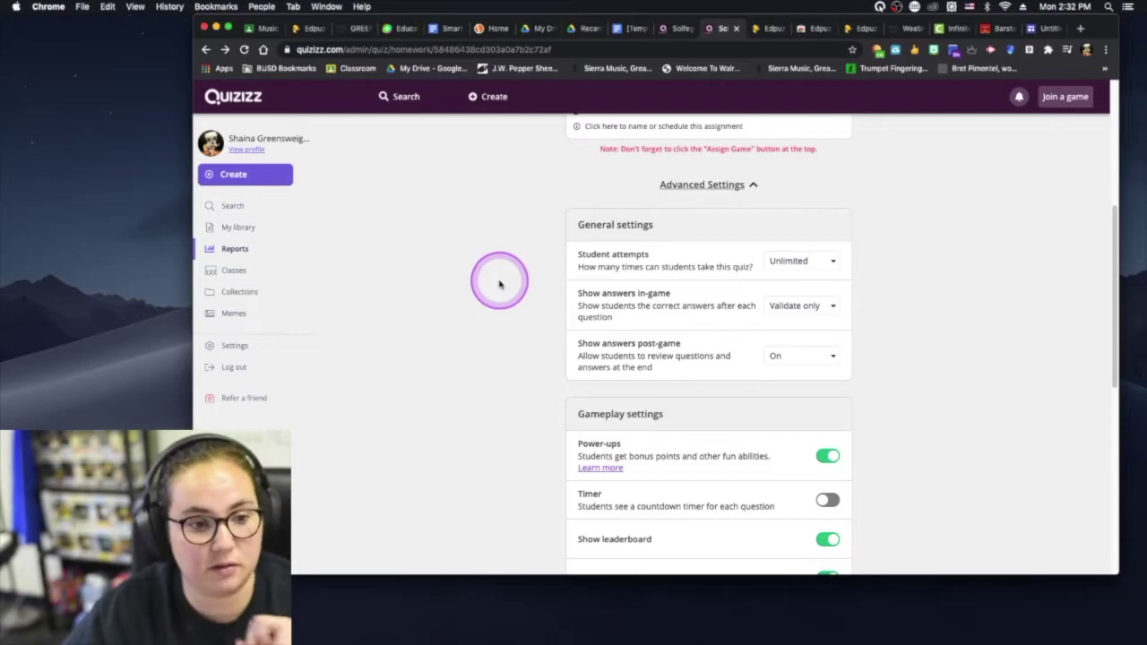
Review the remaining general and gameplay settings and assign the game to the Choir class with the Random meme set.
scroll(487, 317, "down", 2)
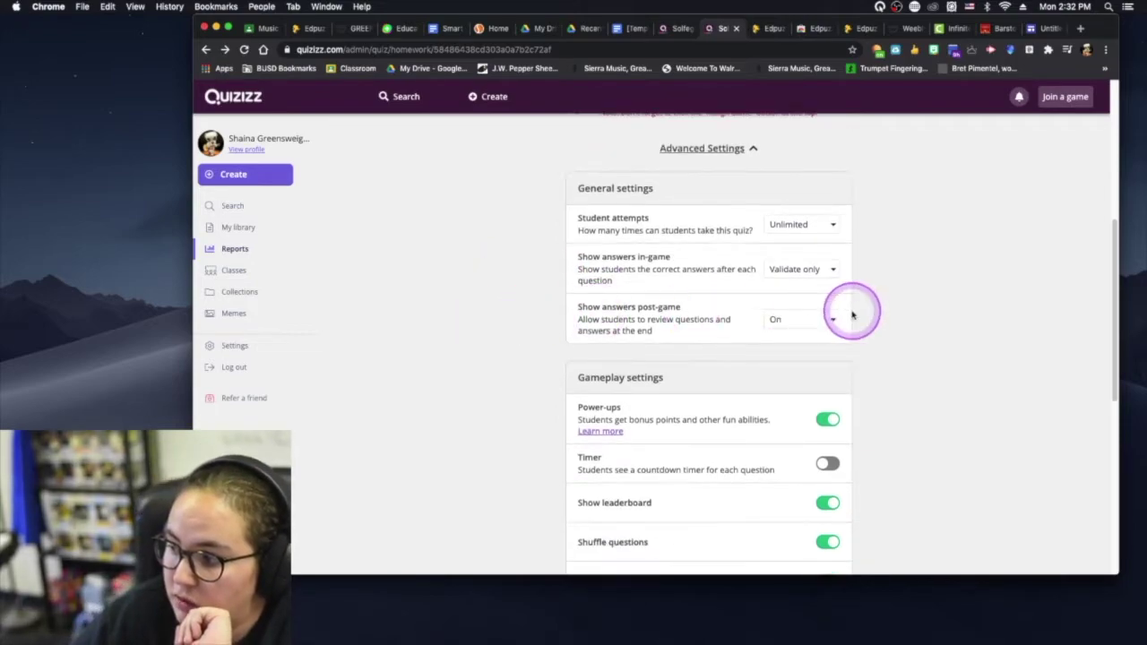
scroll(460, 303, "down", 5)
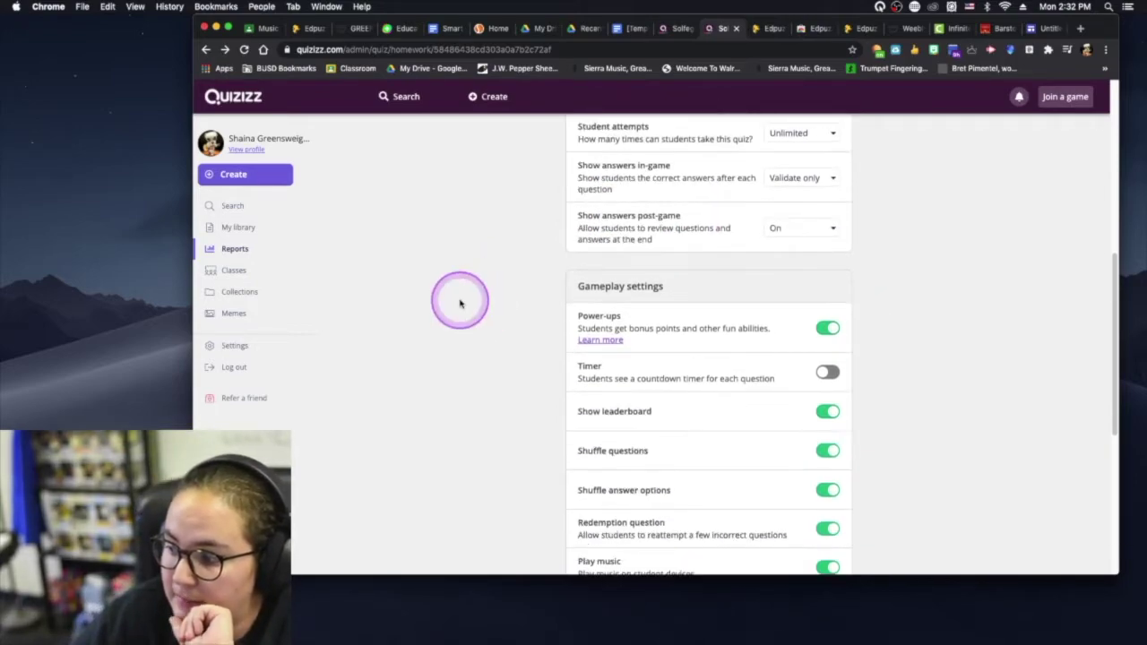
scroll(460, 303, "down", 6)
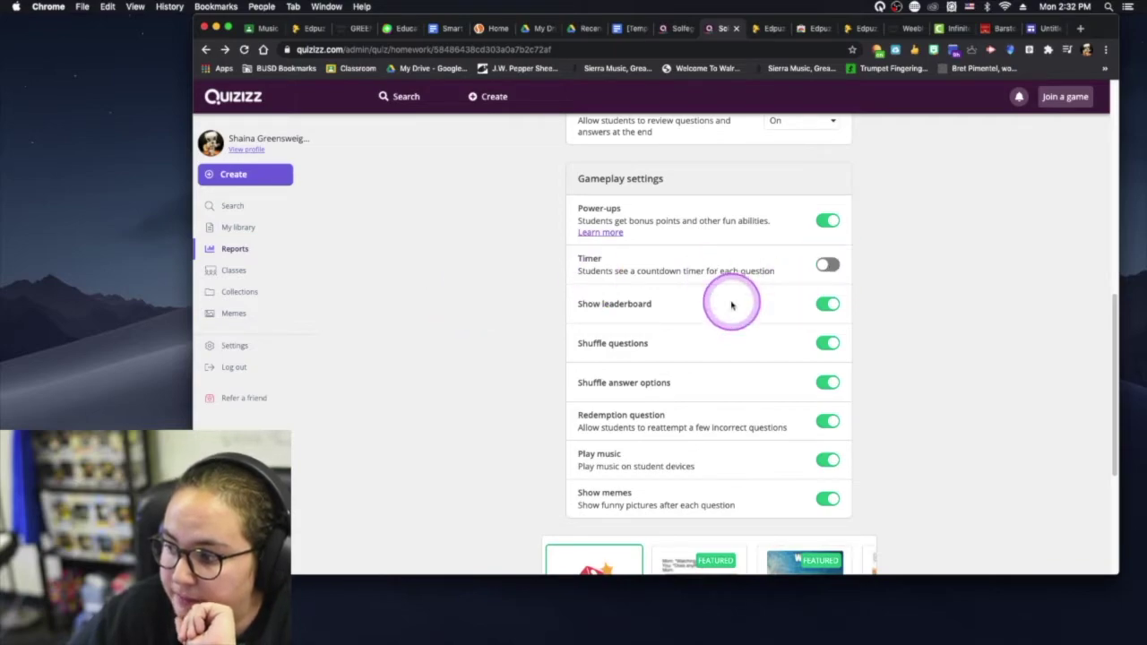
scroll(558, 387, "down", 4)
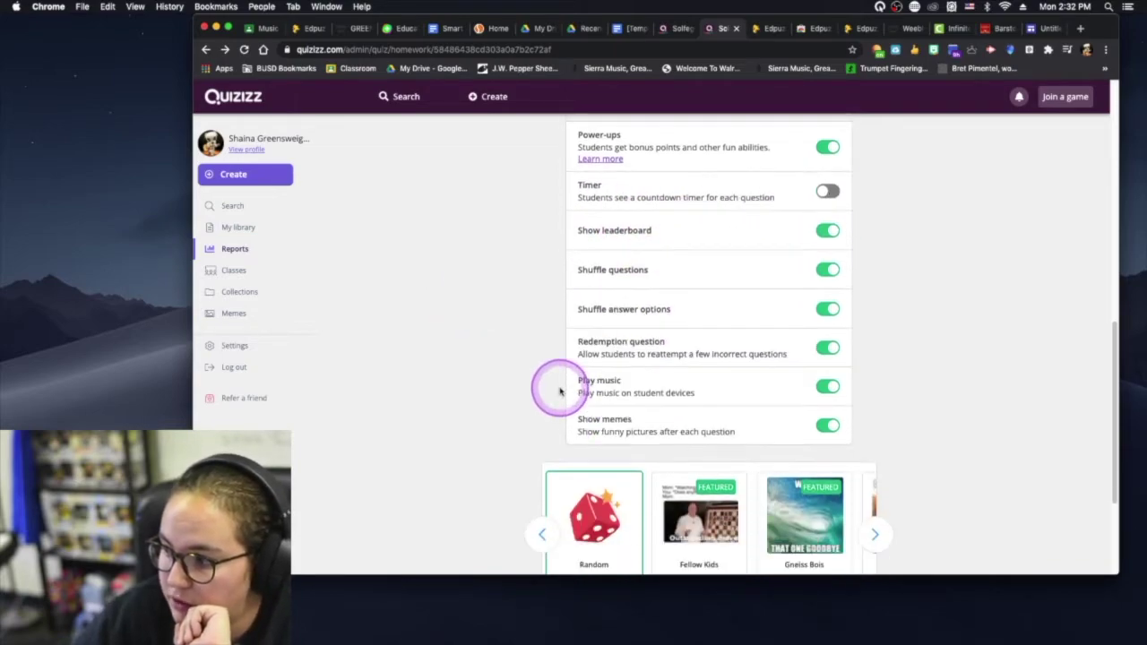
scroll(470, 367, "down", 9)
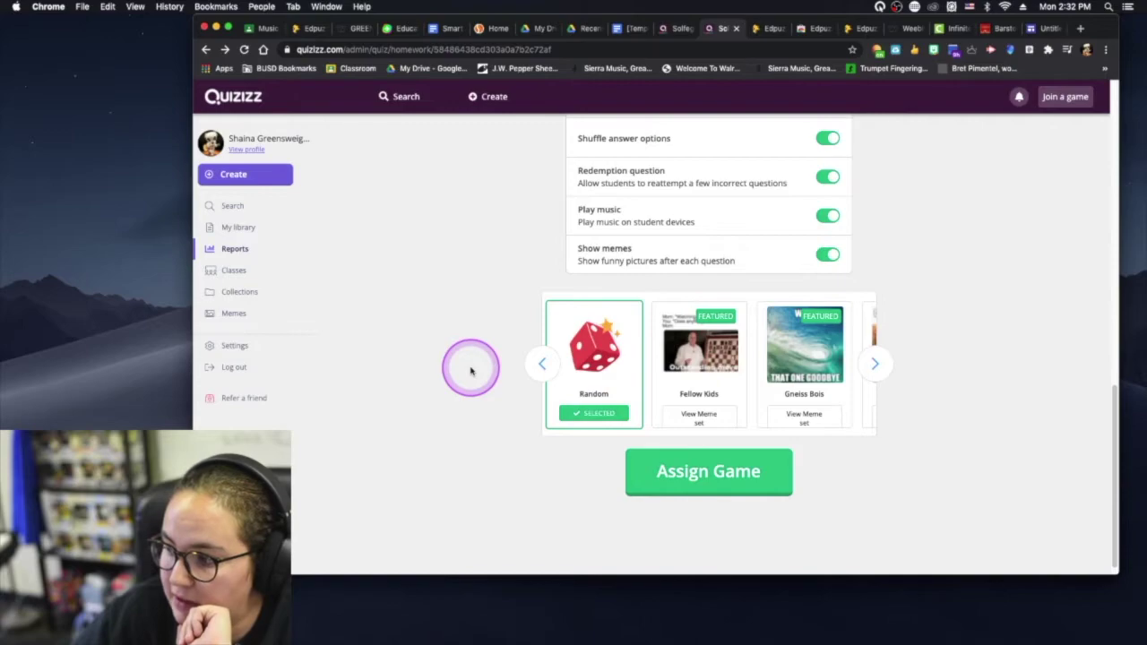
left_click(683, 481)
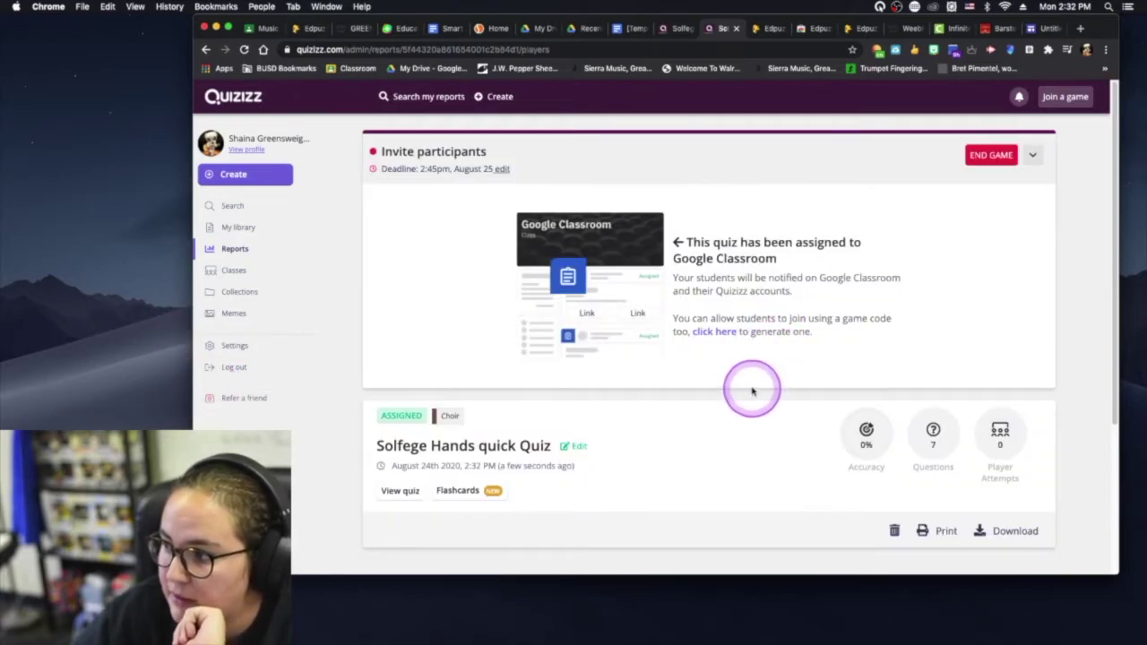
Switch to Google Classroom and open the Choir class from the list of taught classes.
left_click(271, 28)
left_click(215, 106)
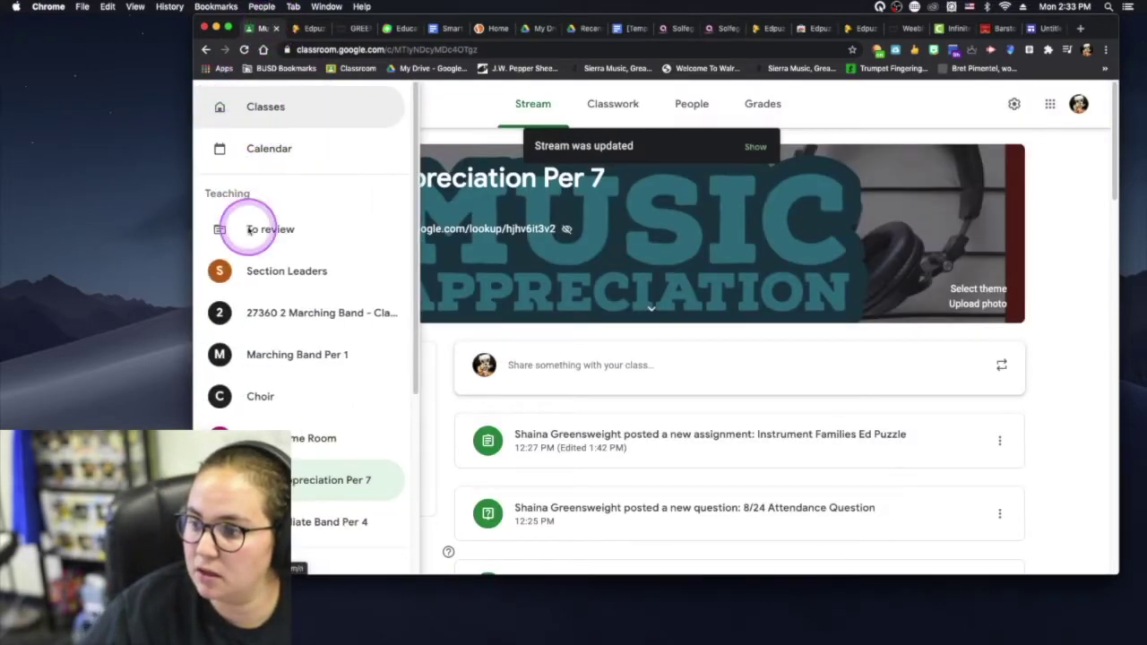
left_click(261, 393)
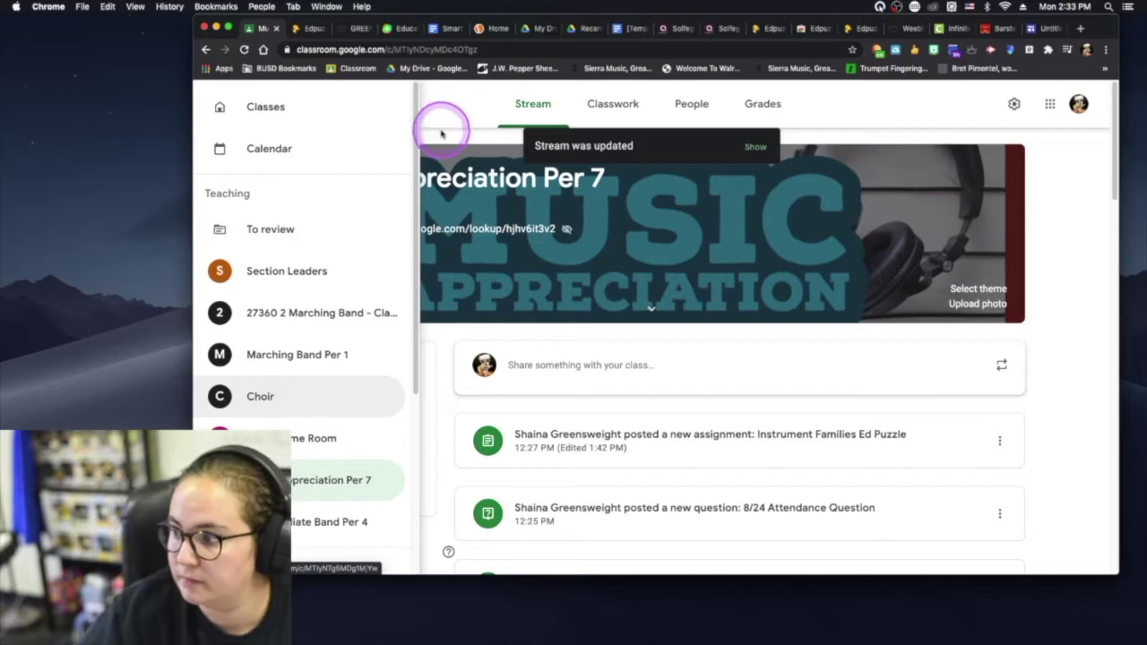
left_click(259, 398)
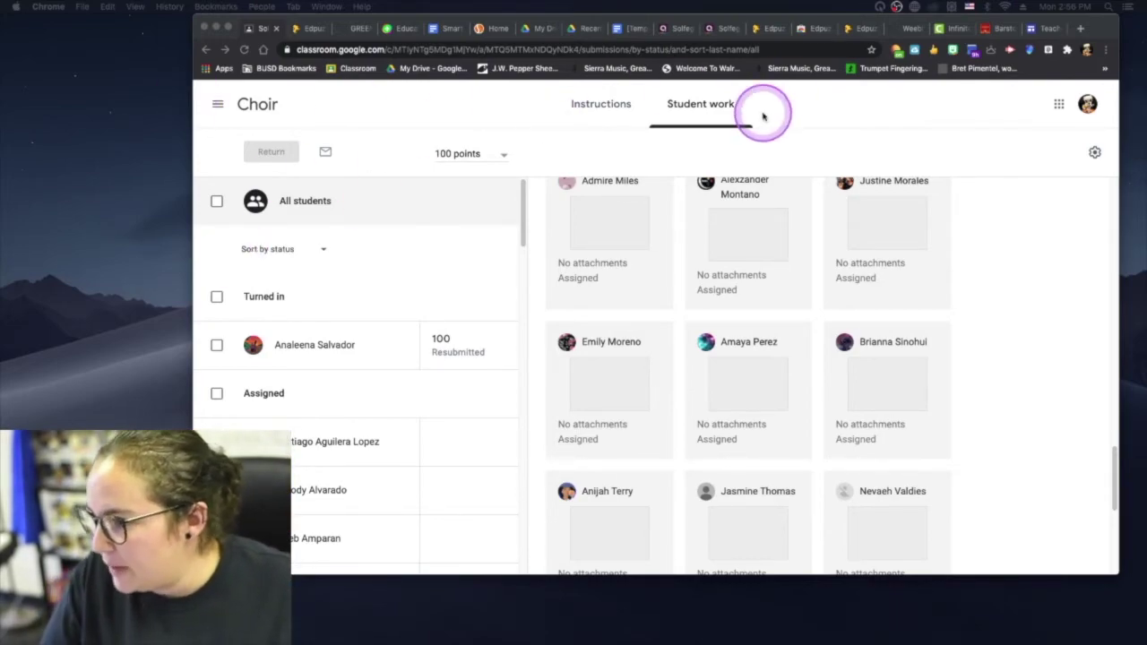
Glance at the Quizizz report, return to Google Classroom, and view the Solfege Hands quick Quiz assignment's instructions and student work.
left_click(731, 28)
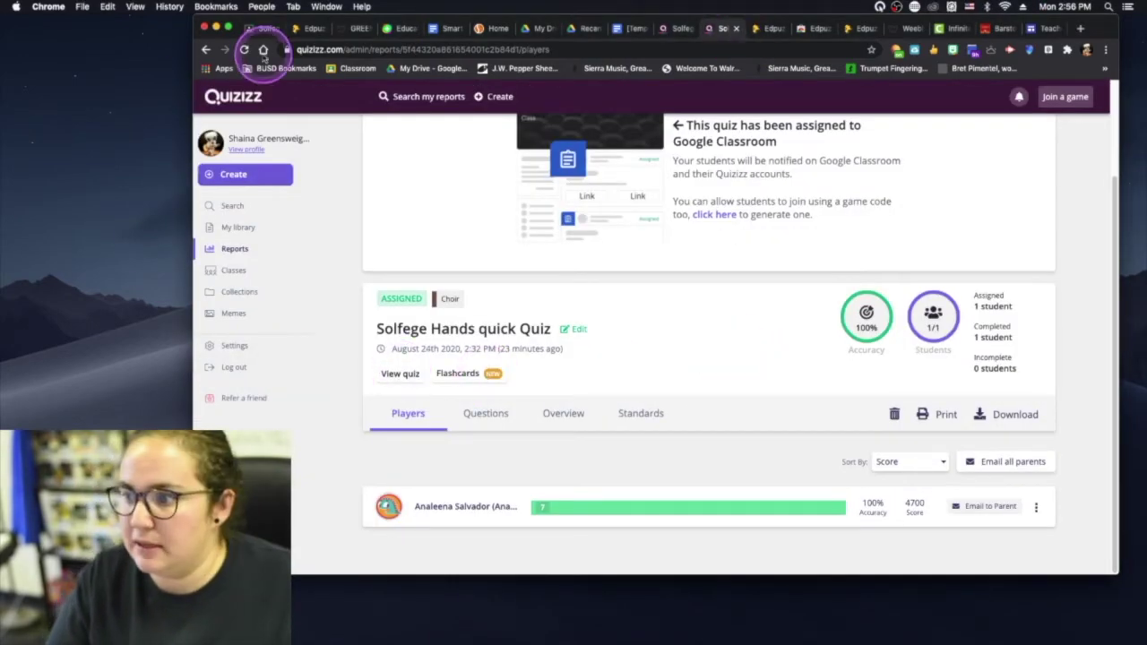
left_click(265, 28)
left_click(603, 108)
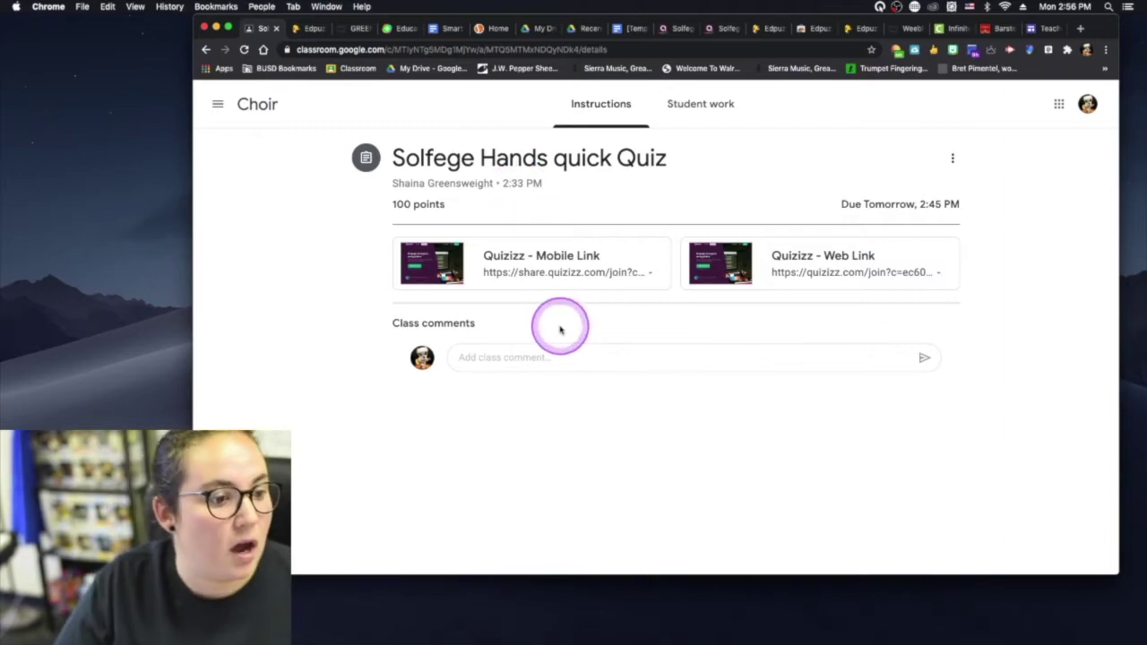
left_click(720, 109)
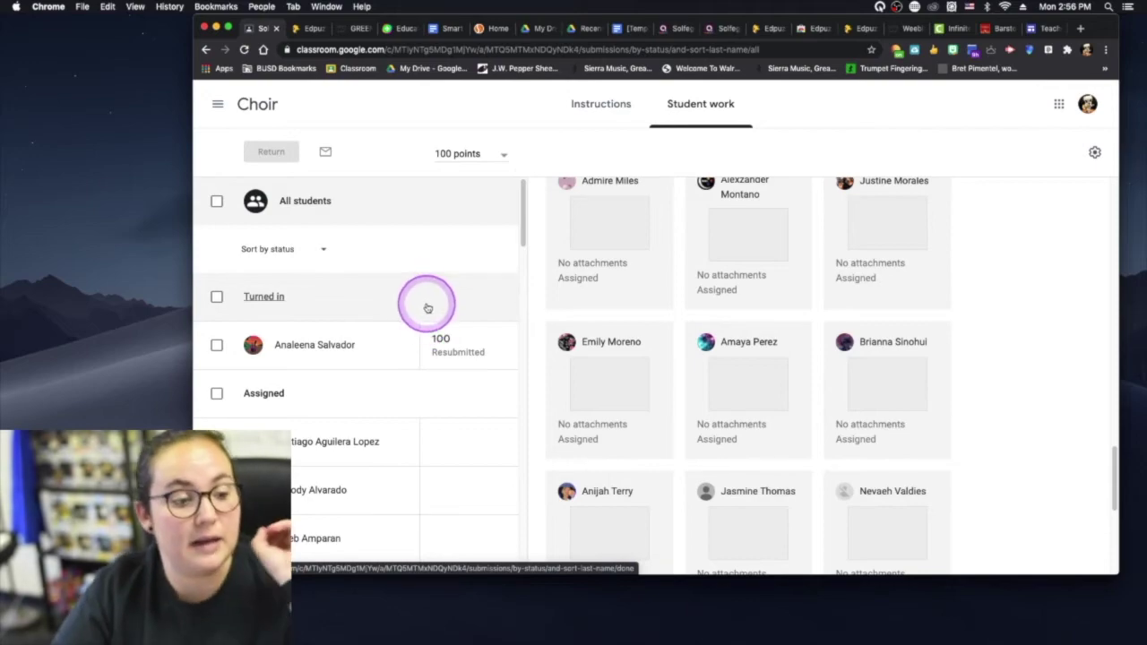
Switch to the Quizizz report for Solfege Hands quick Quiz, review the listed student's per-question answers, and close the details.
left_click(724, 28)
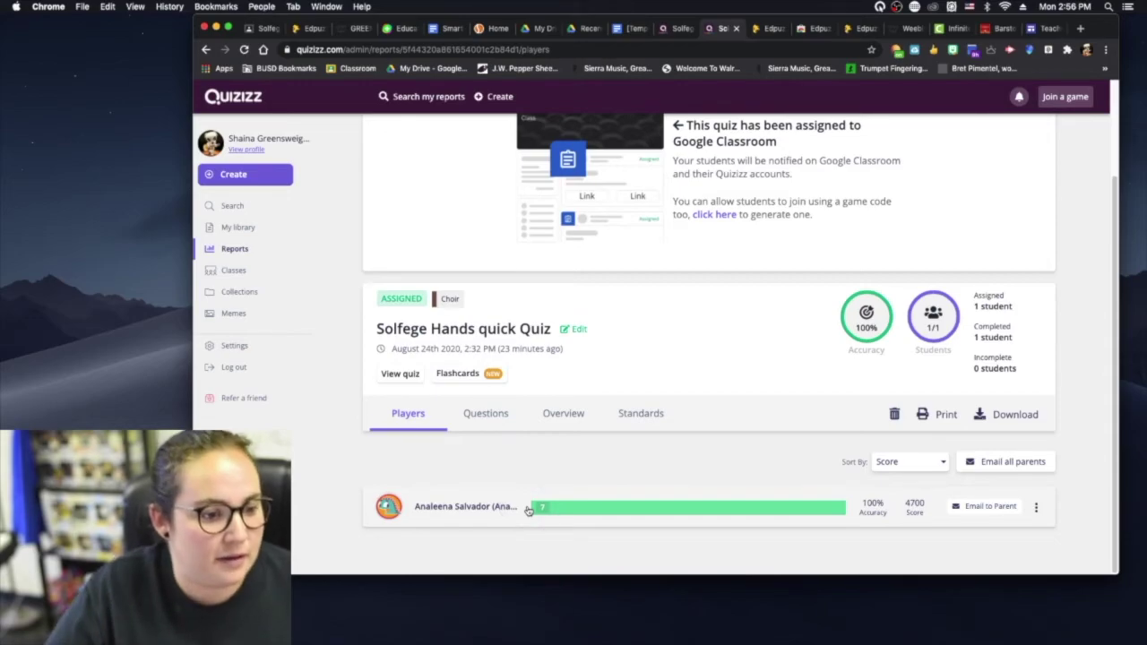
left_click(529, 510)
scroll(596, 492, "down", 3)
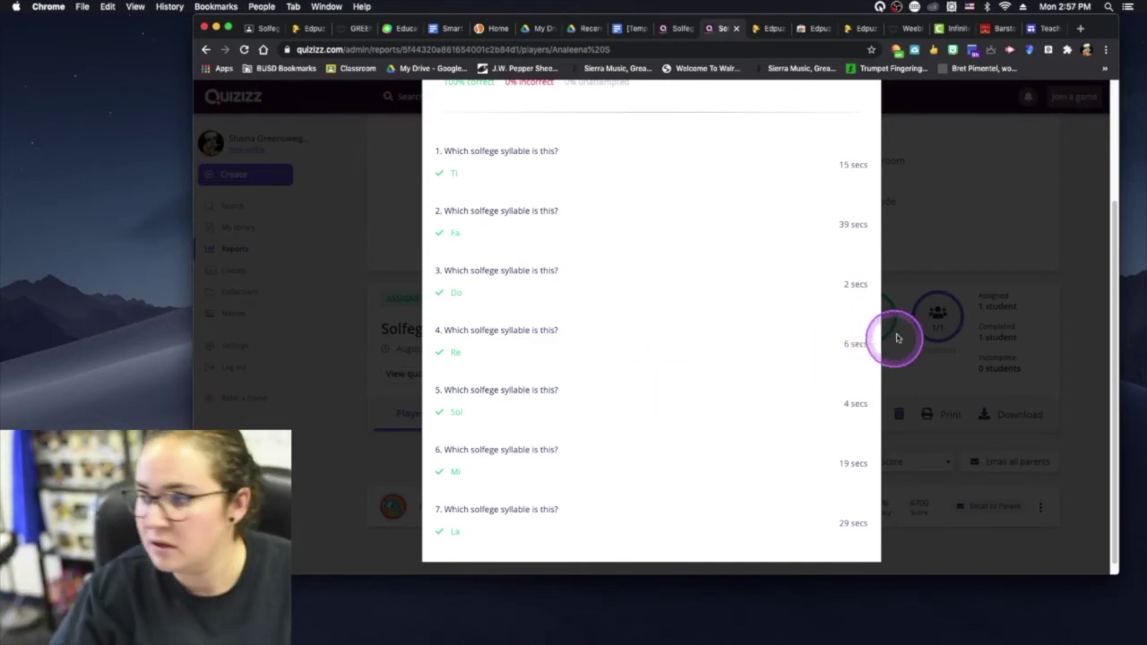
scroll(589, 353, "up", 3)
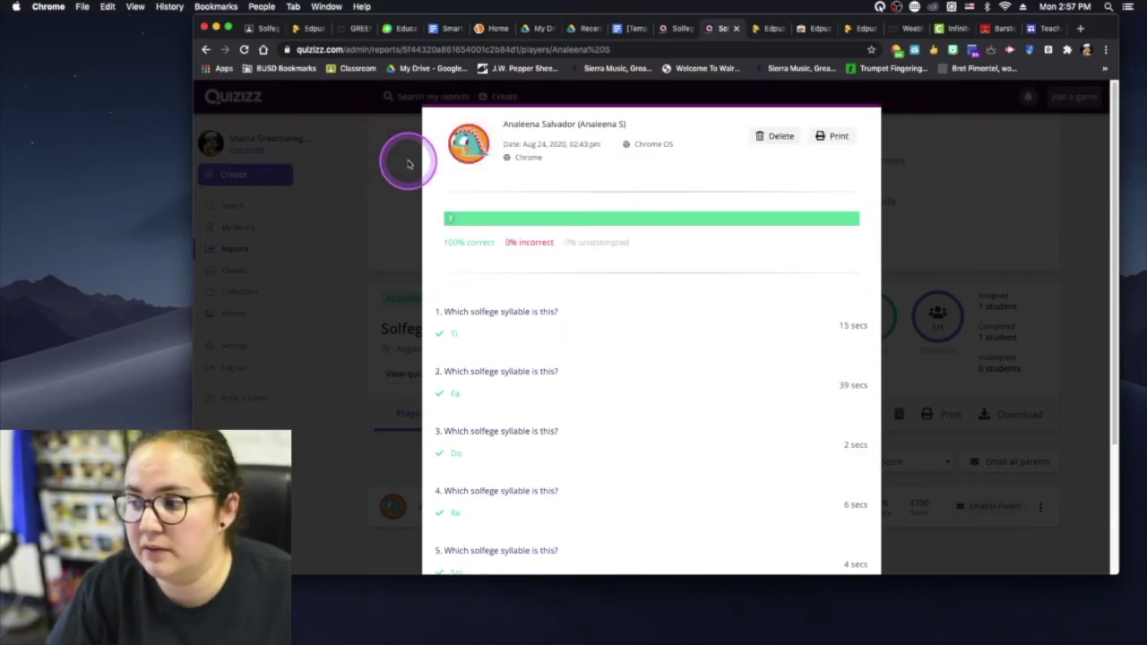
left_click(363, 248)
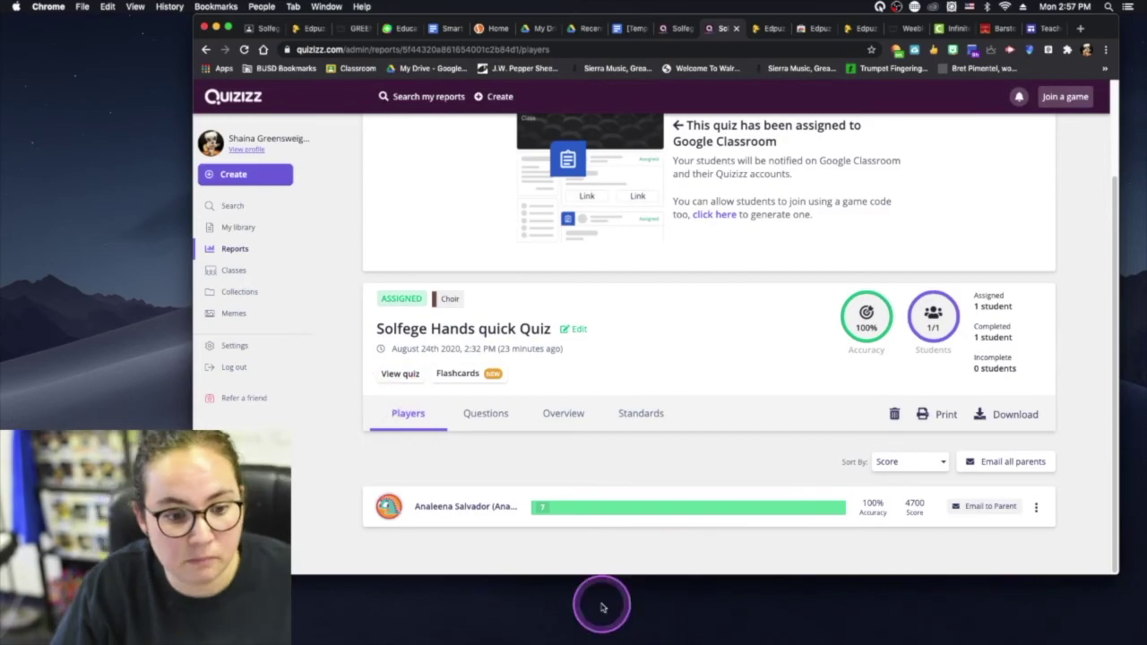